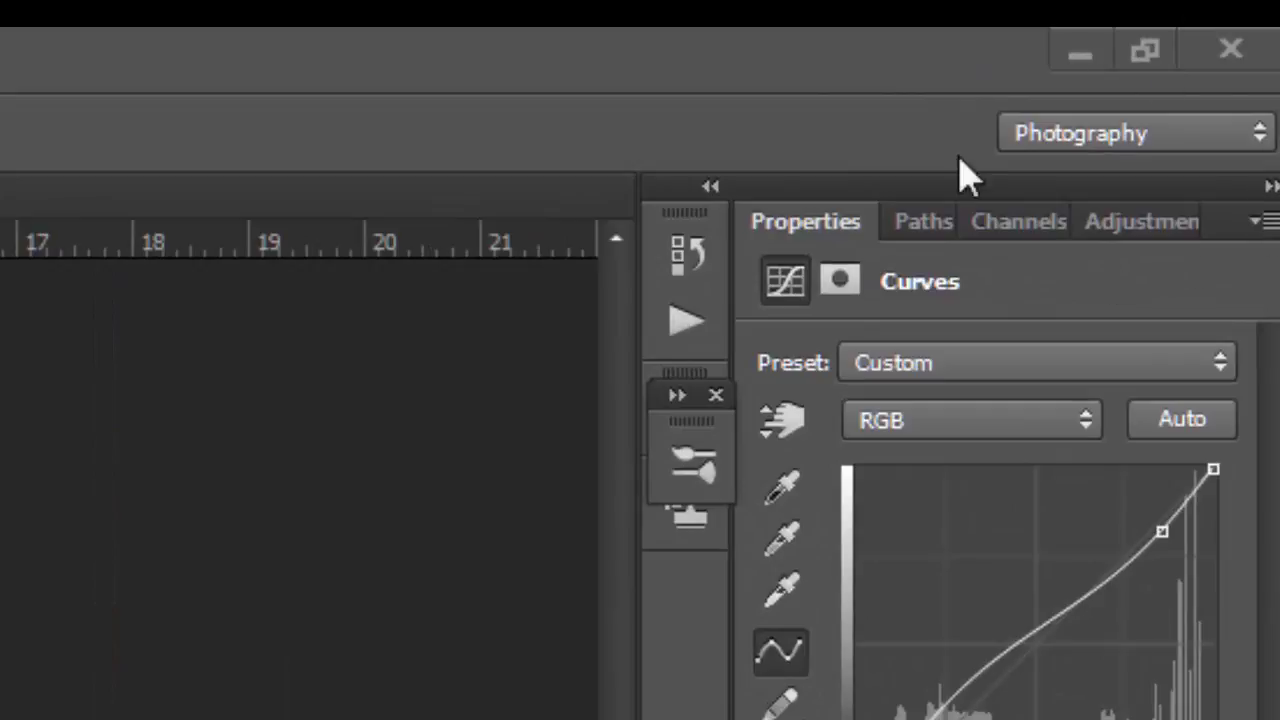
# - Open the workspace list and dismiss it, keeping the Photography layout with Curves 2 properties
pyautogui.click(1248, 138)
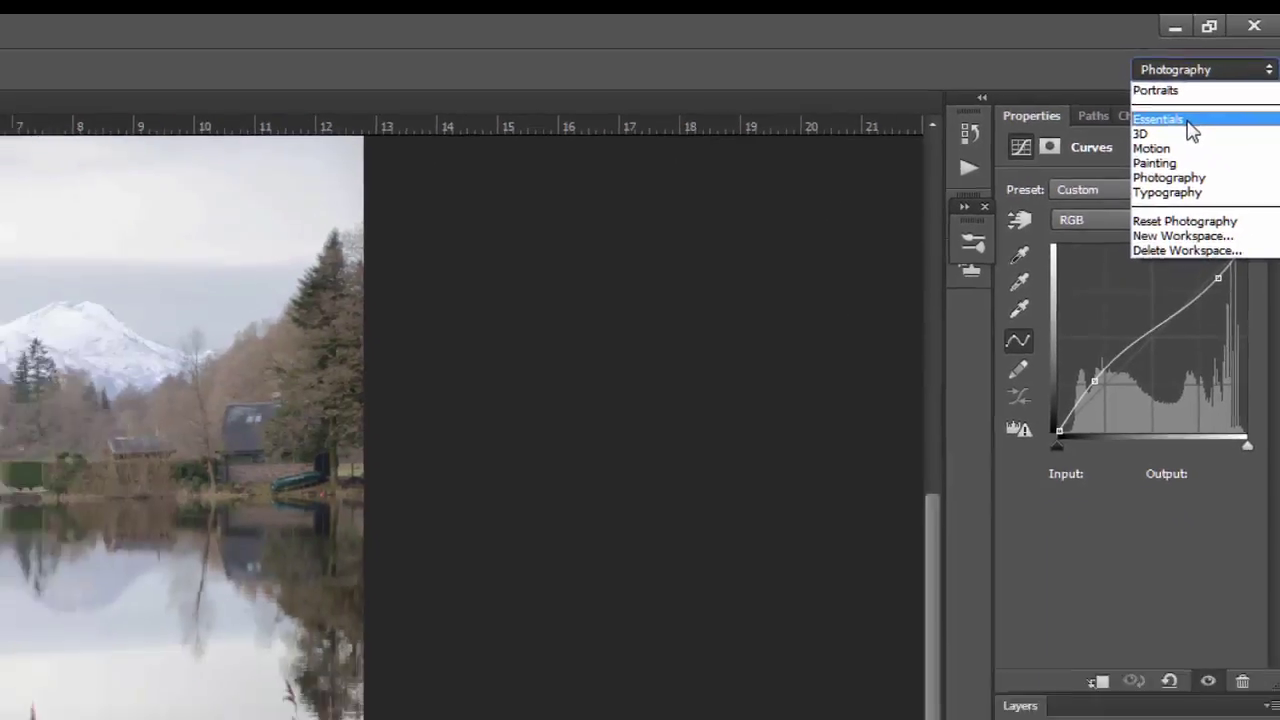
pyautogui.click(1179, 133)
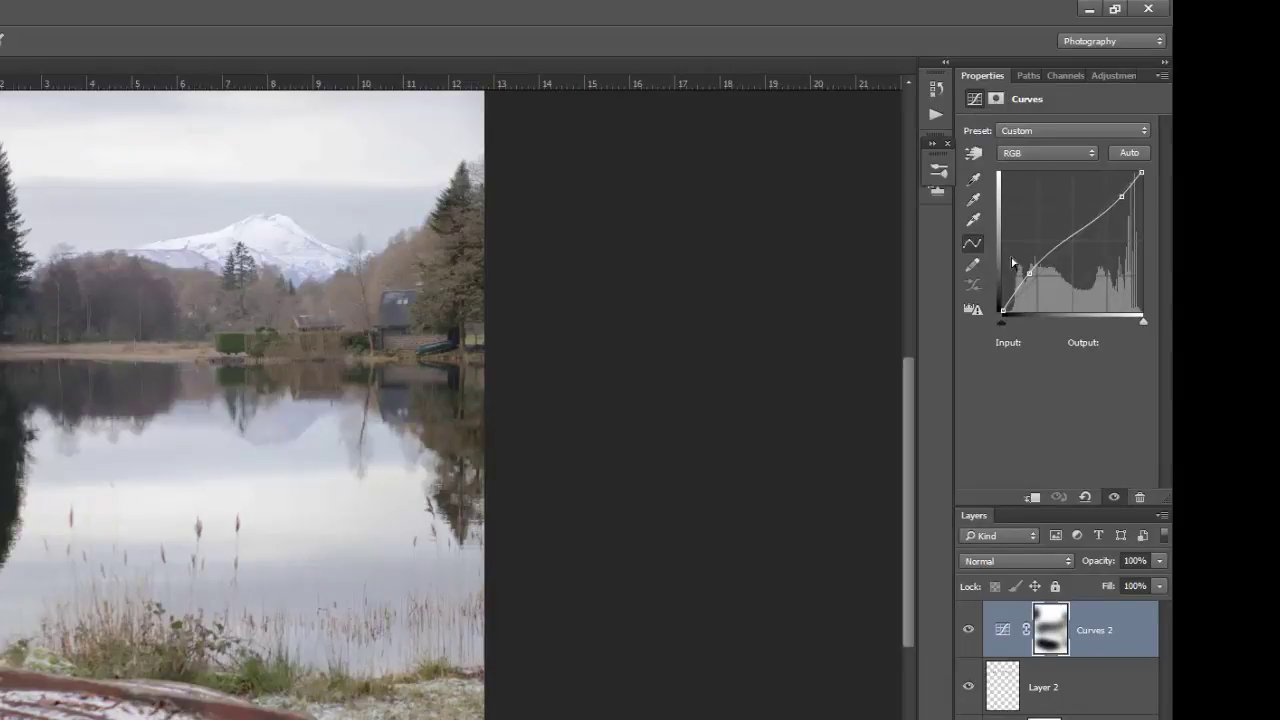
pyautogui.click(1034, 650)
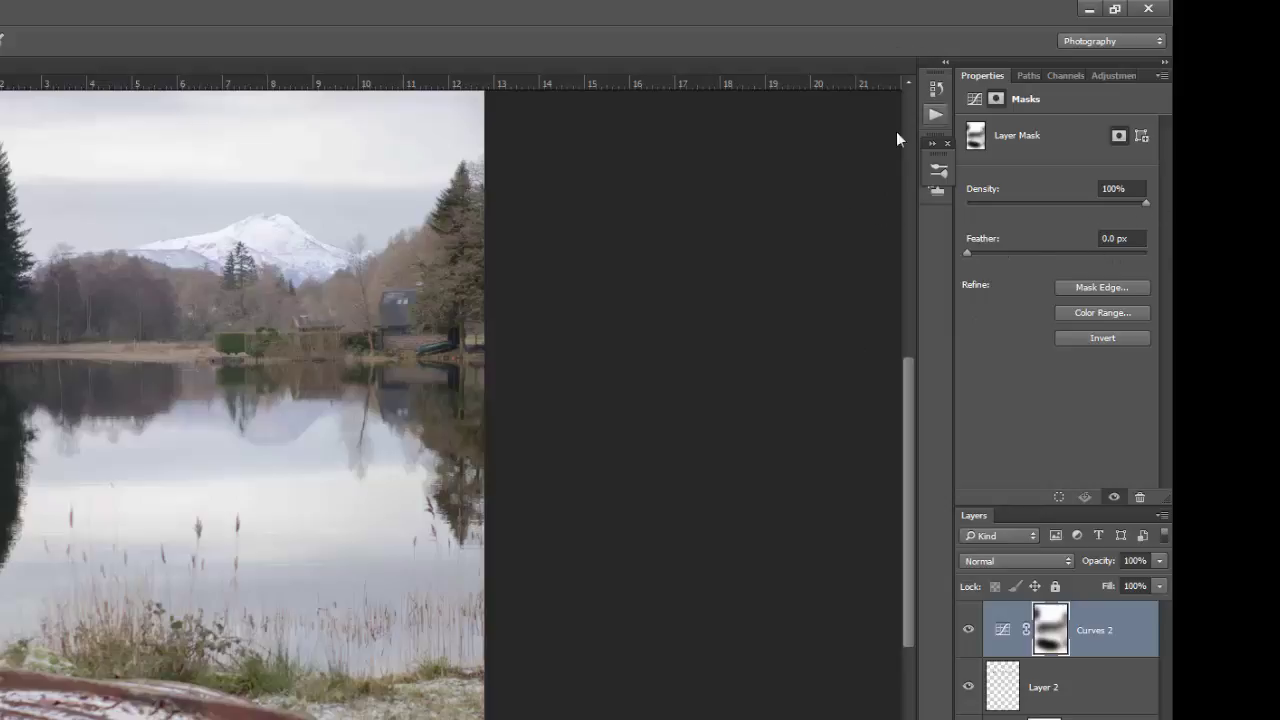
pyautogui.click(973, 100)
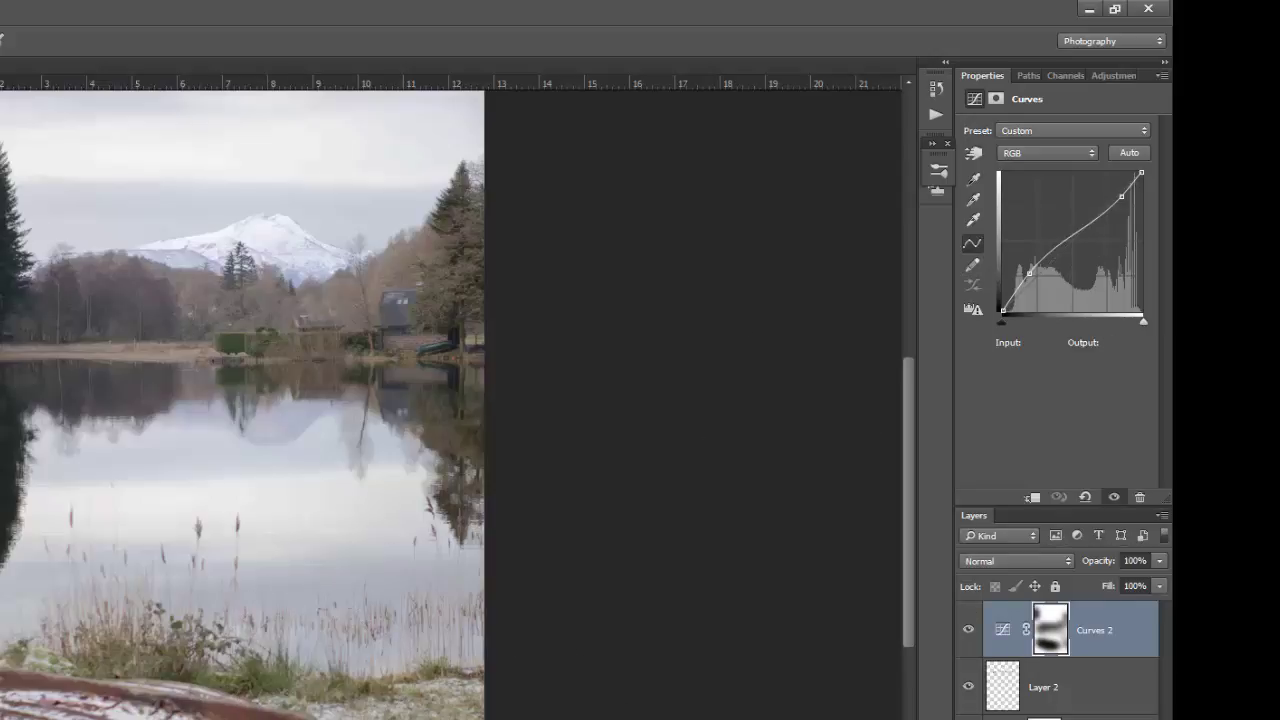
# - Switch to the Essentials workspace and bring up the Window menu's panel list
pyautogui.click(1096, 46)
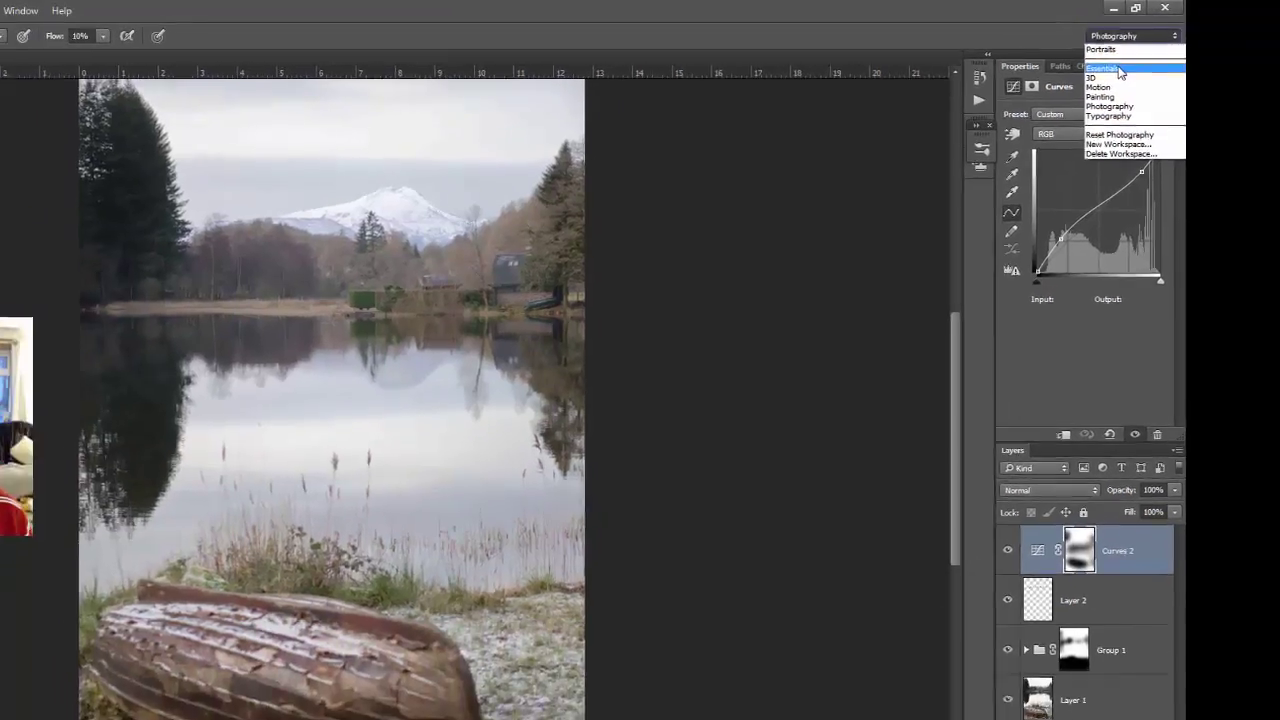
pyautogui.click(1092, 79)
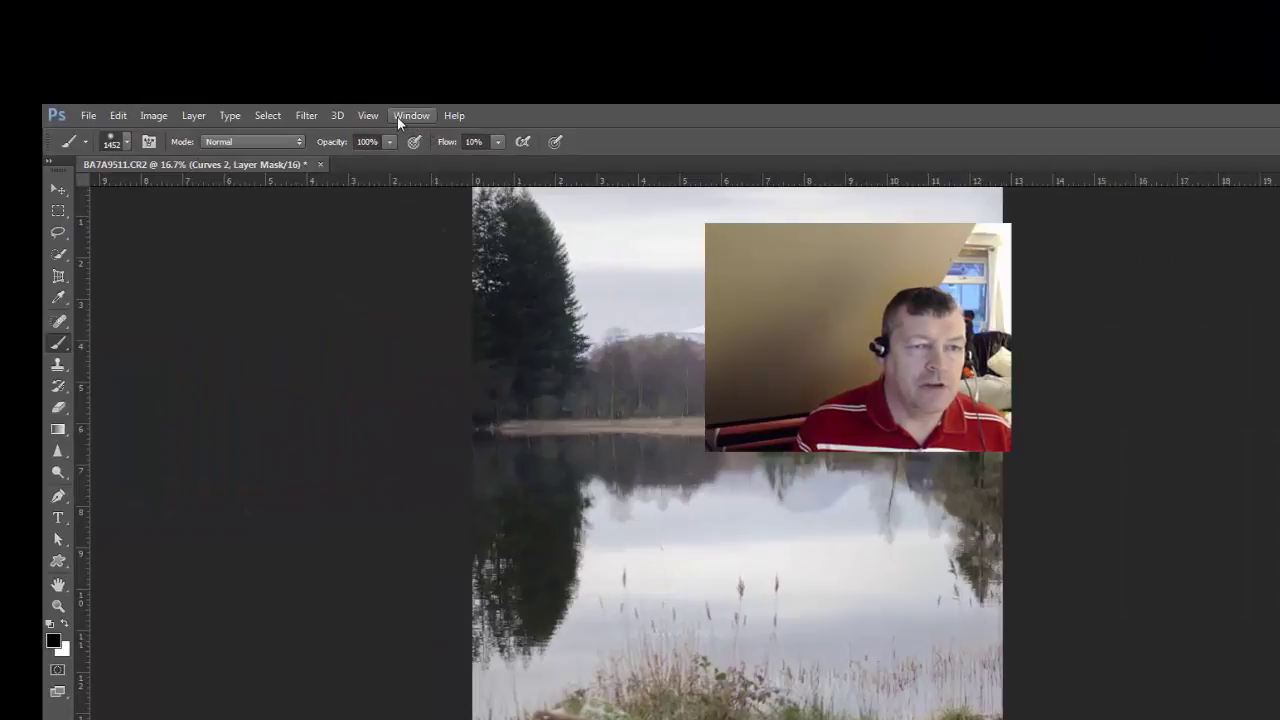
pyautogui.click(397, 116)
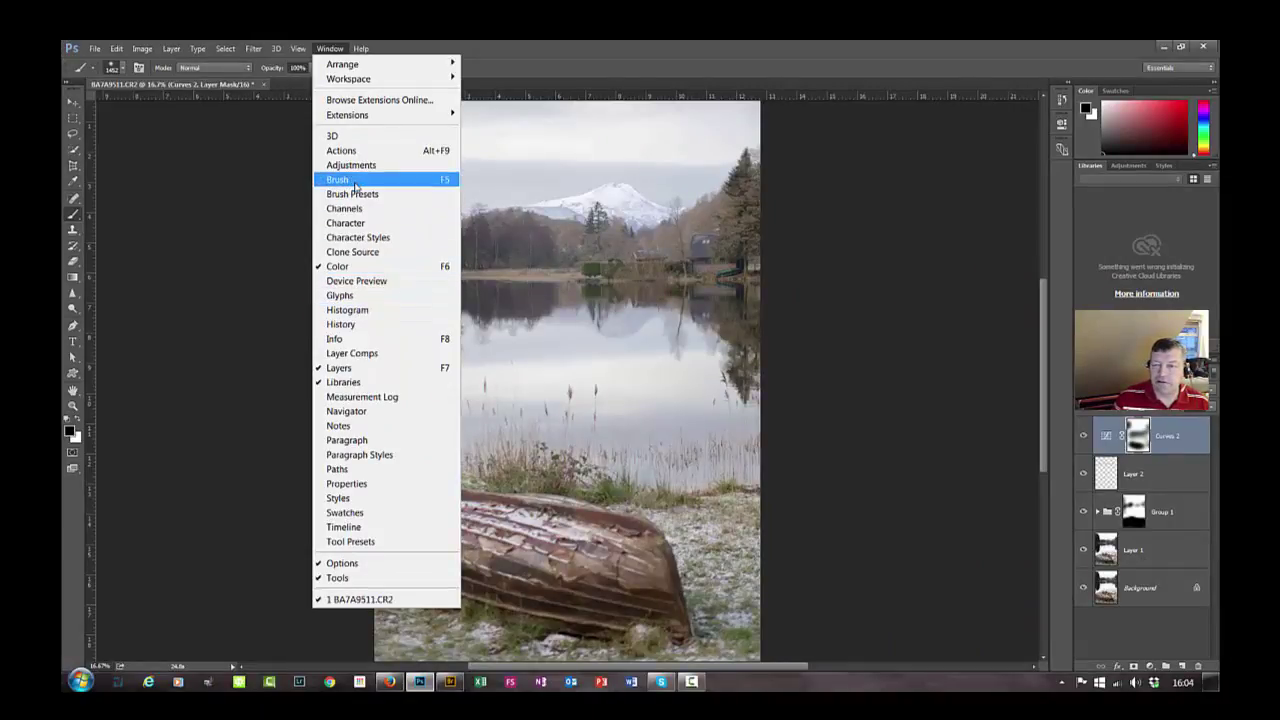
# - Open the Brush panel and dock it in the right column beneath Color
pyautogui.click(340, 180)
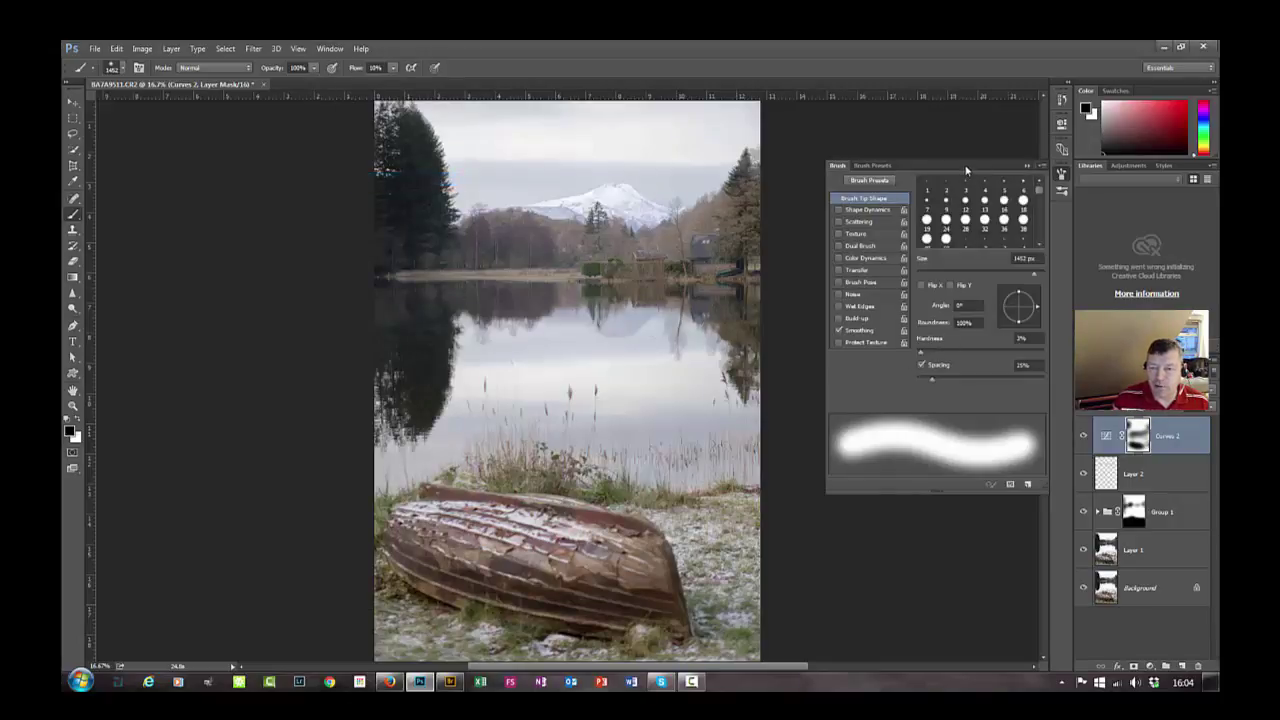
pyautogui.moveTo(966, 170)
pyautogui.mouseDown()
pyautogui.moveTo(1092, 227)
pyautogui.moveTo(1182, 191)
pyautogui.moveTo(1143, 253)
pyautogui.mouseUp()
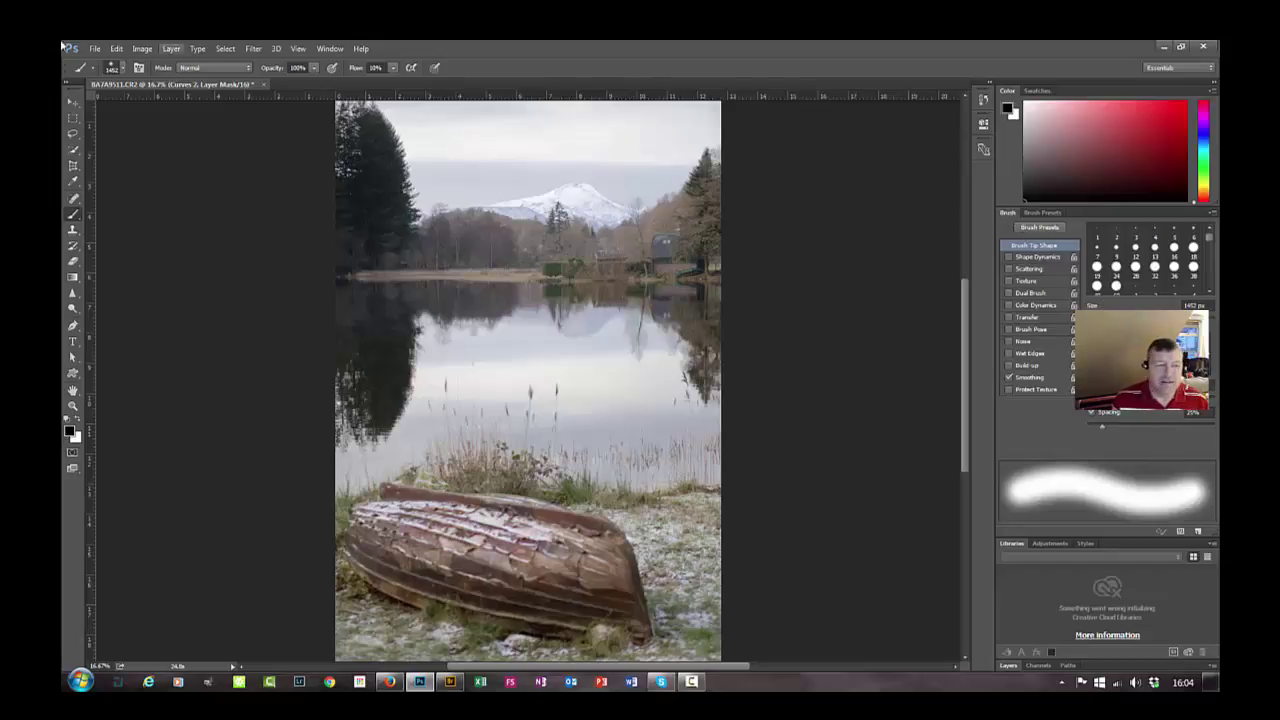
pyautogui.click(331, 49)
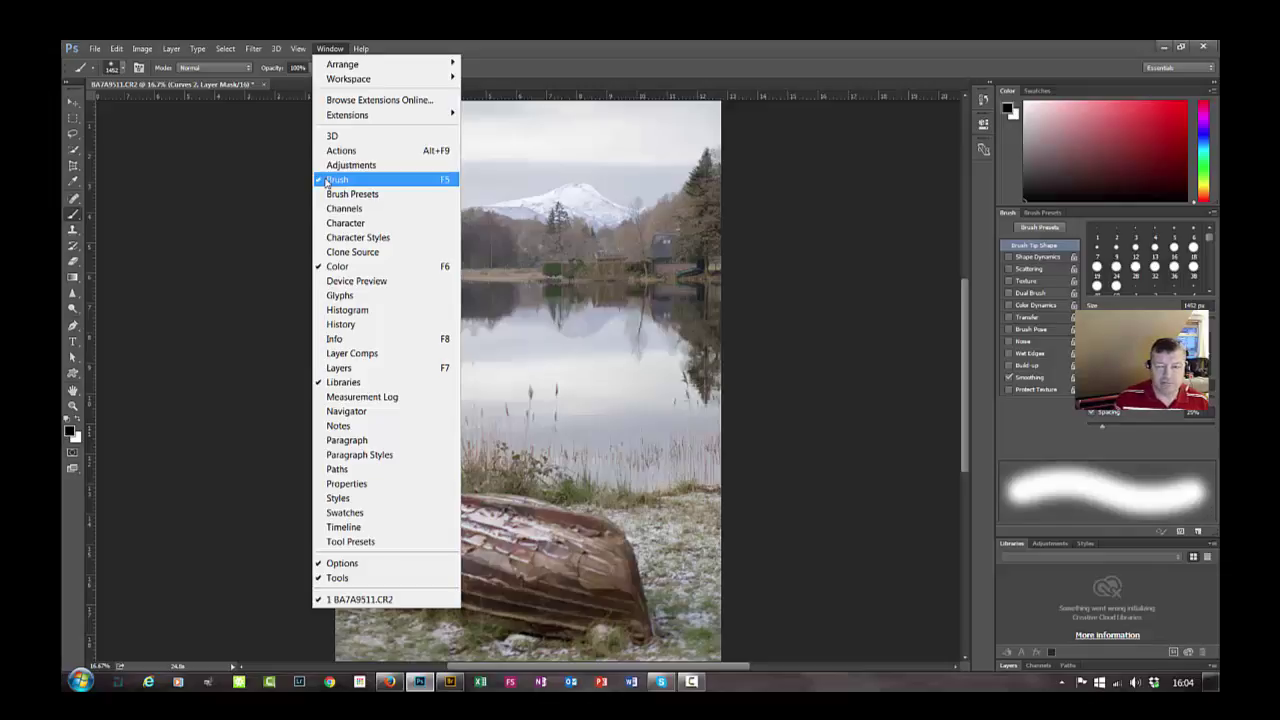
# - Close the Brush panel, try the Painting workspace, then return to Essentials
pyautogui.click(330, 180)
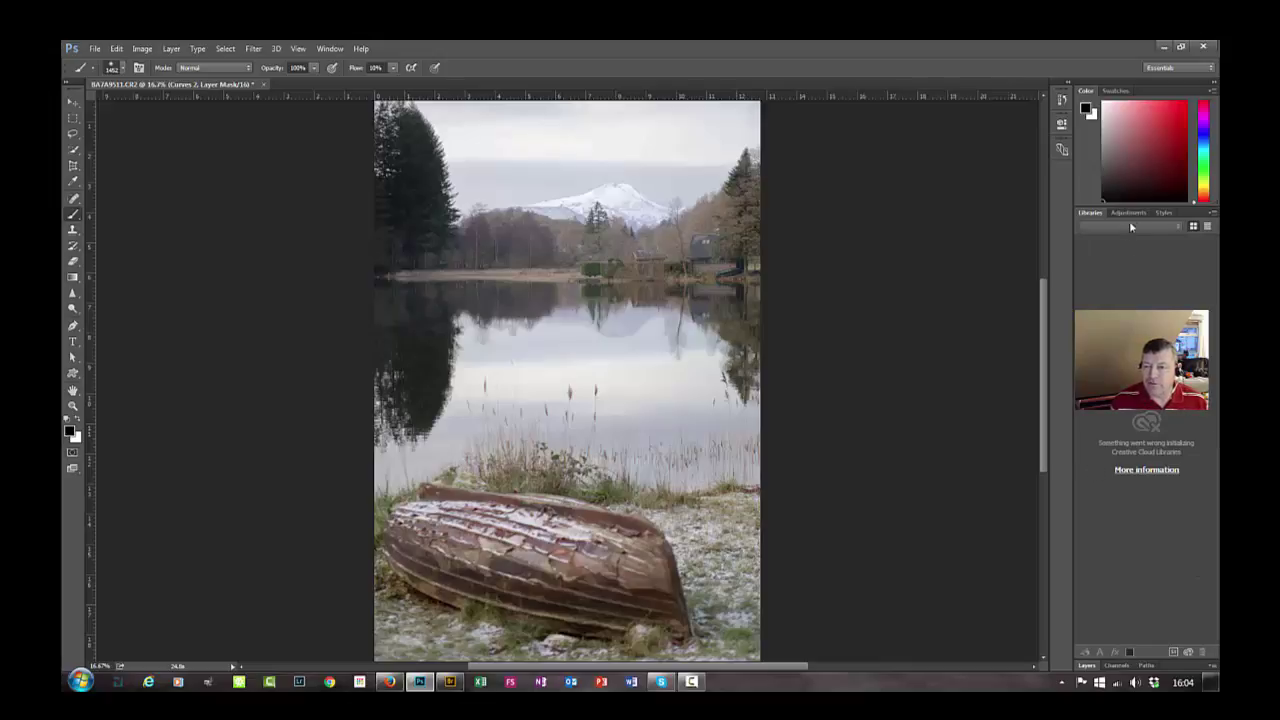
pyautogui.click(1164, 68)
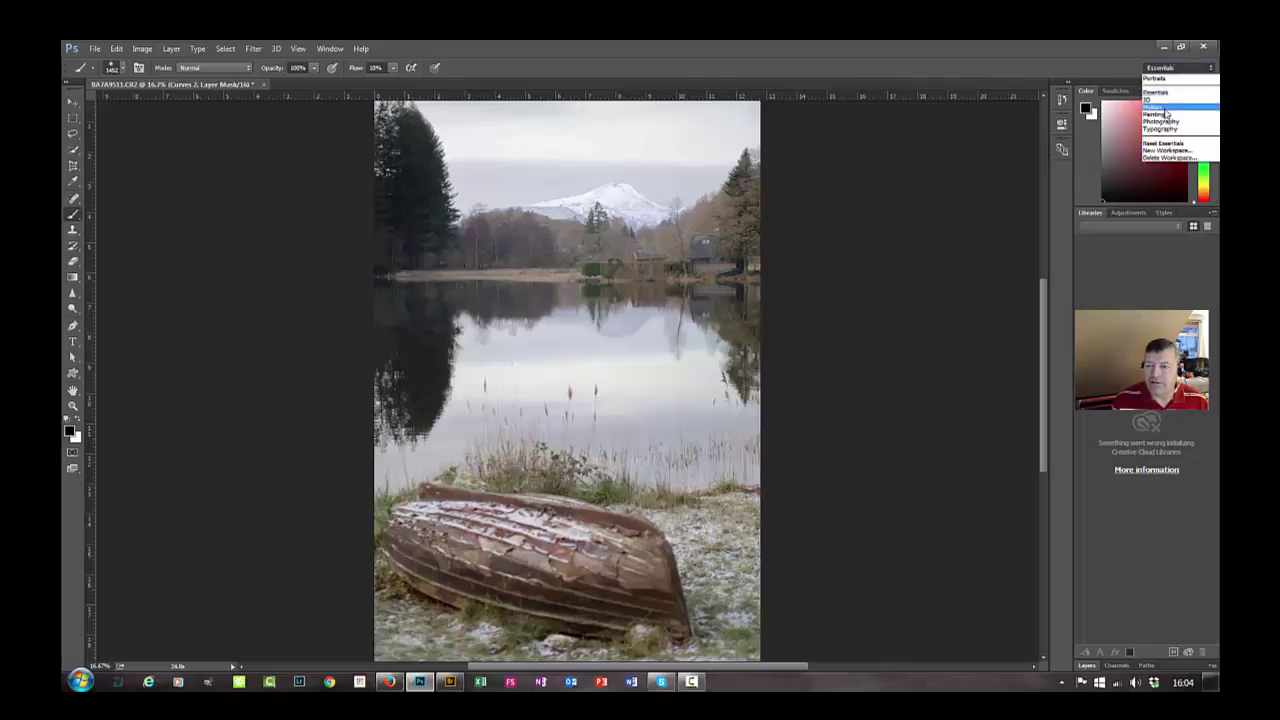
pyautogui.click(1164, 115)
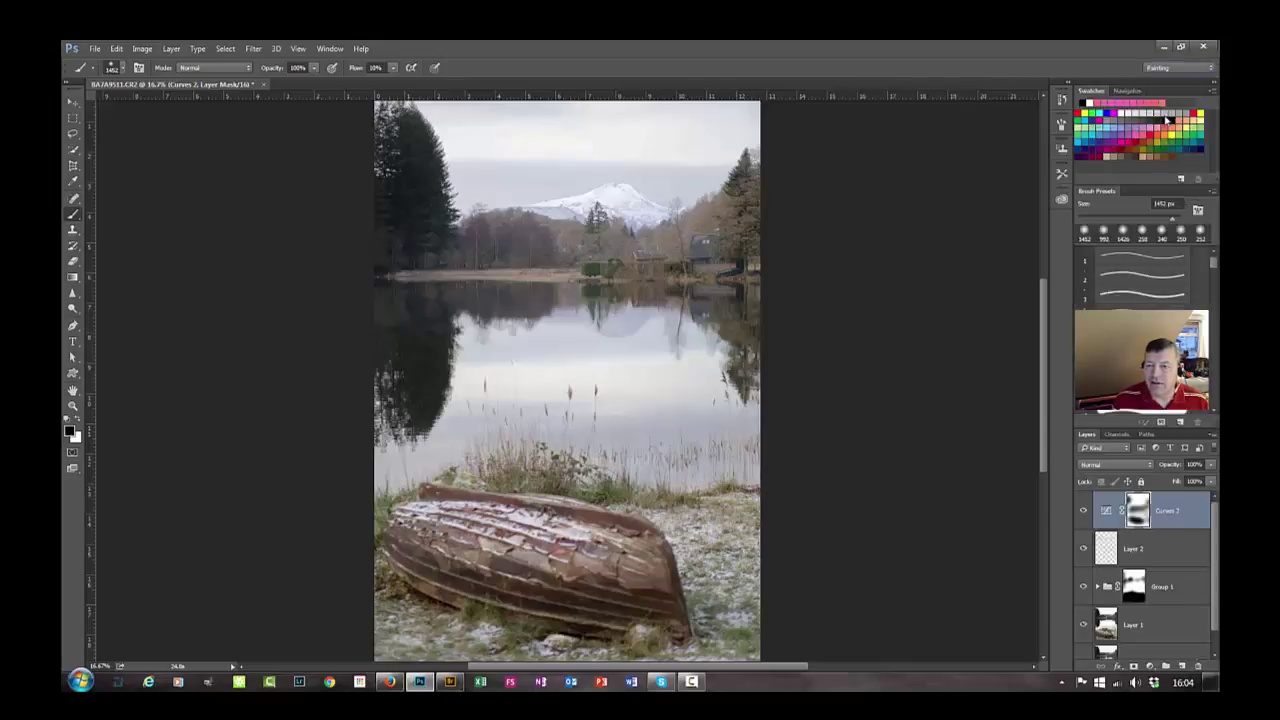
pyautogui.click(1170, 68)
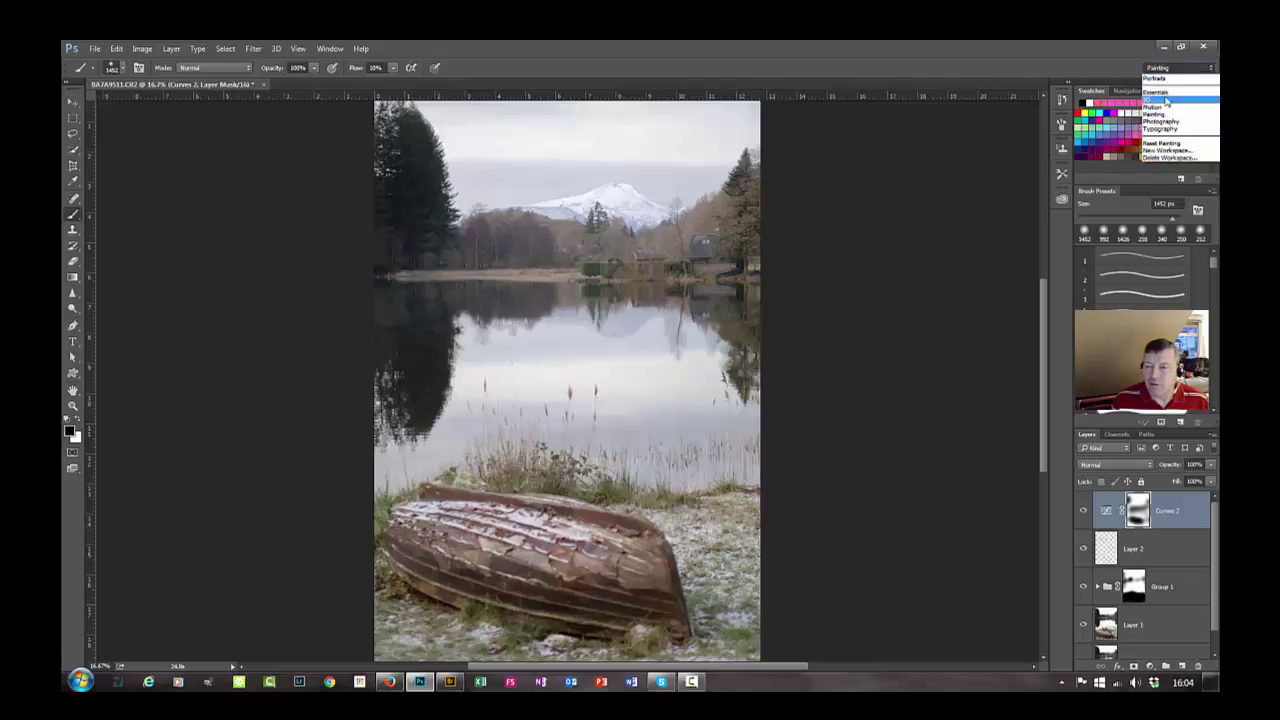
pyautogui.click(1164, 93)
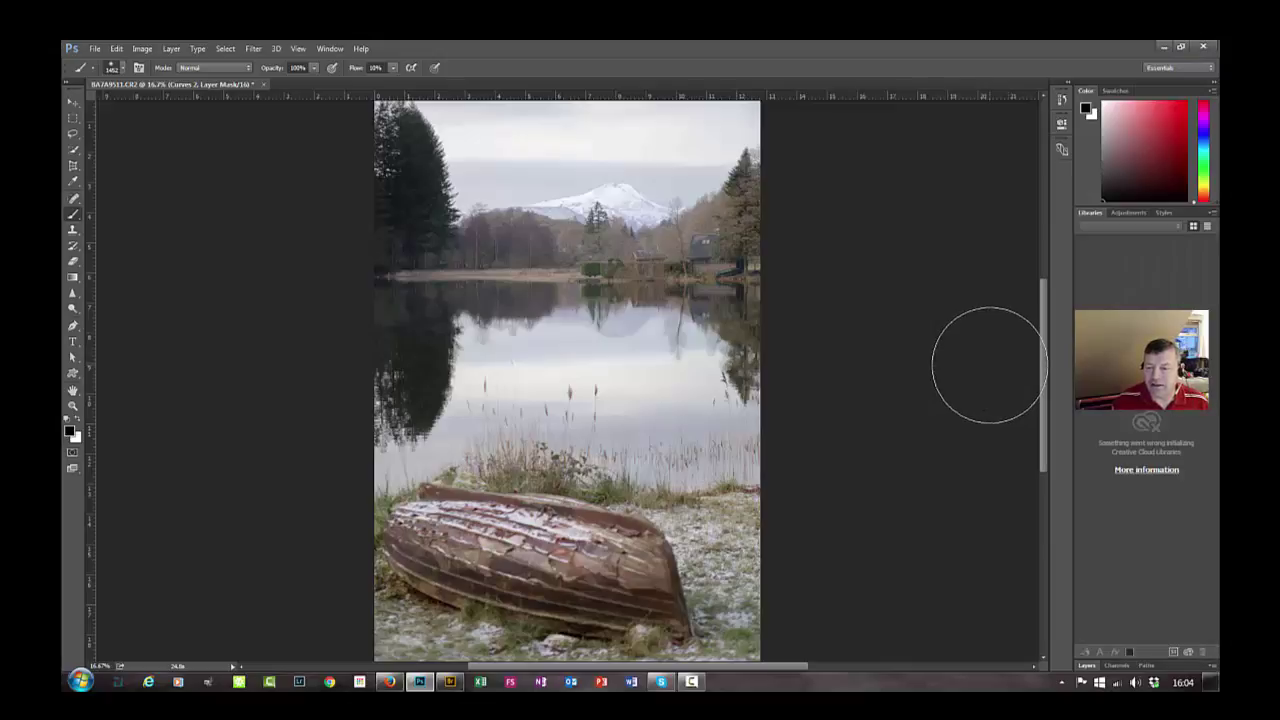
pyautogui.click(331, 49)
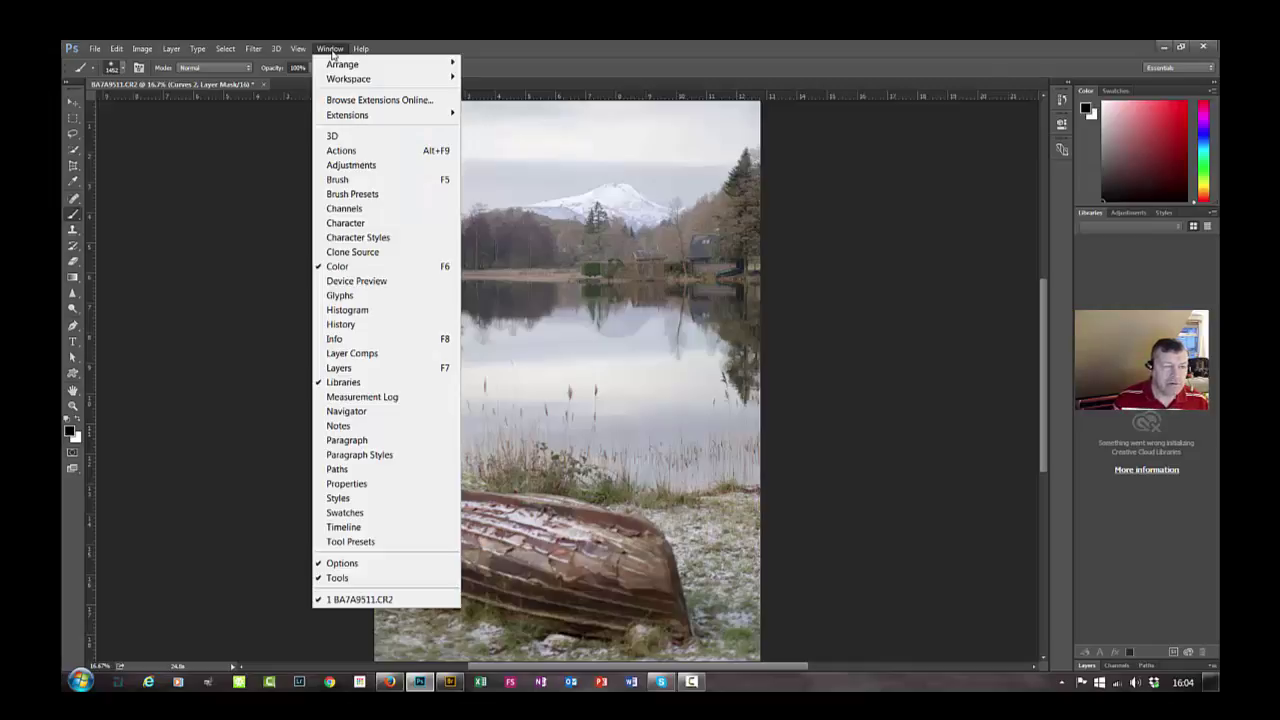
# - Restore the Essentials workspace to its default Color, Libraries and Layers layout
pyautogui.moveTo(347, 80)
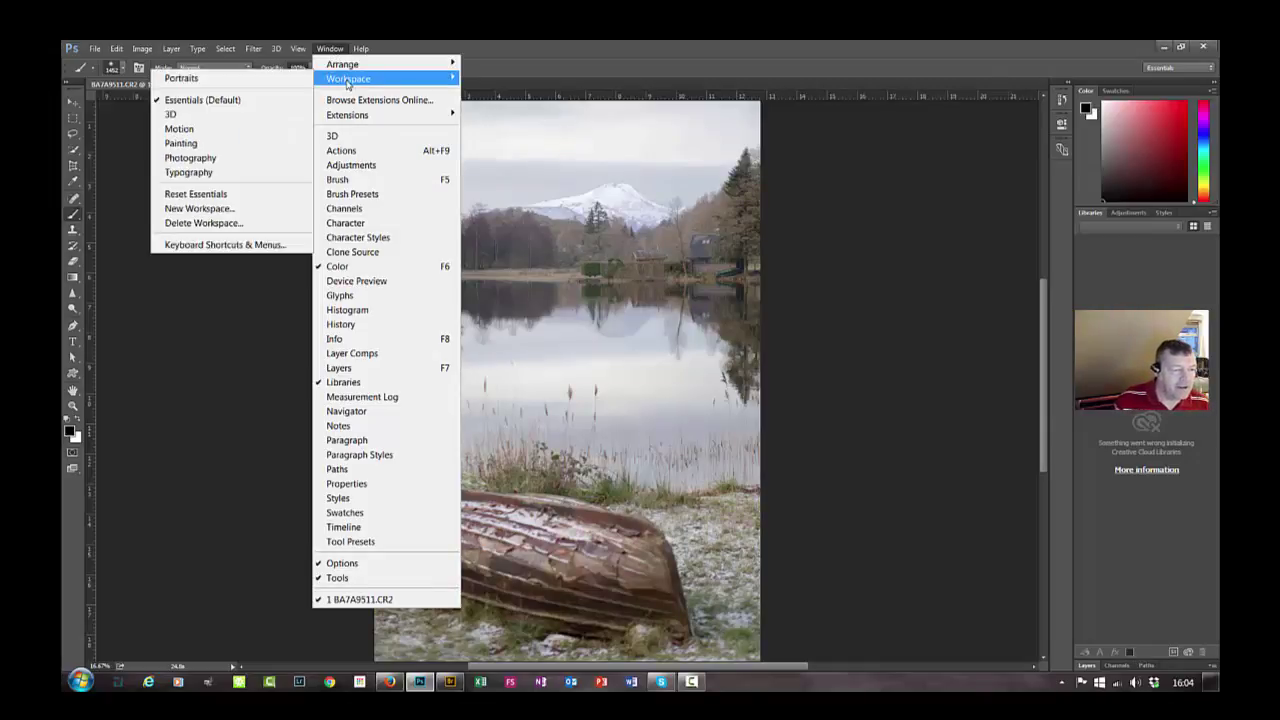
pyautogui.click(212, 199)
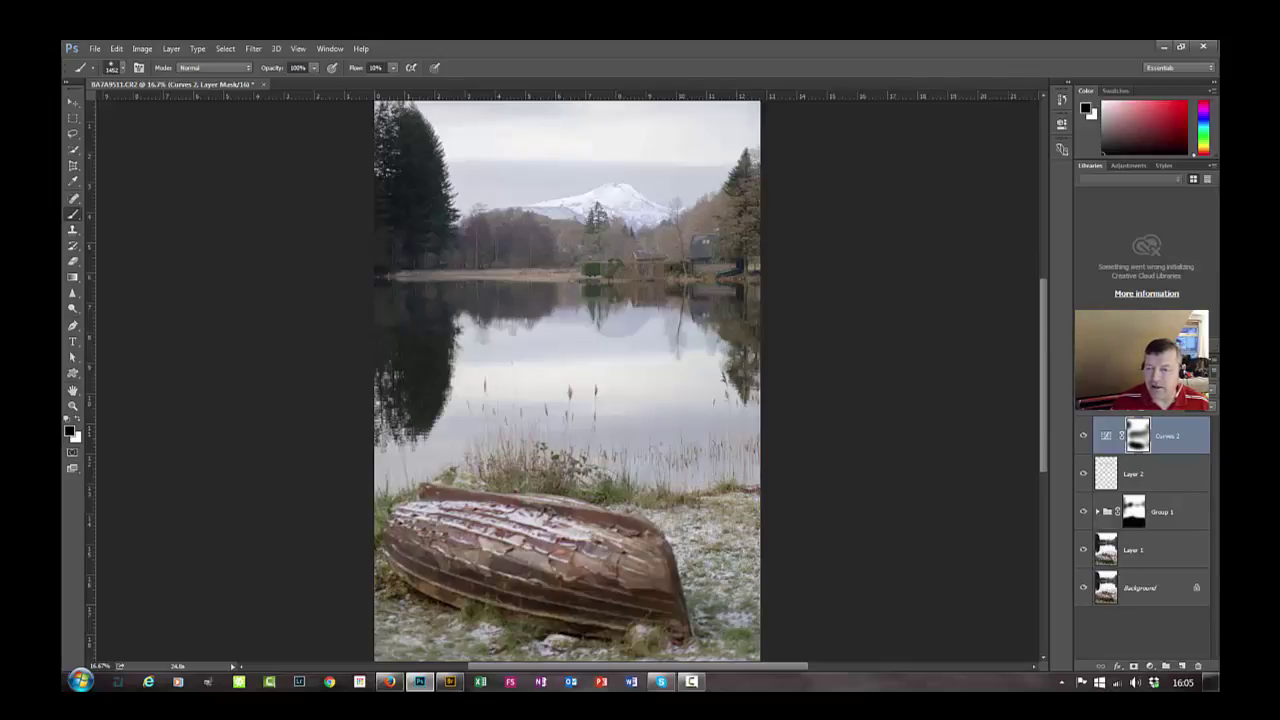
# - Hide the Color and Libraries panels and show the Properties panel for Curves 2
pyautogui.click(329, 49)
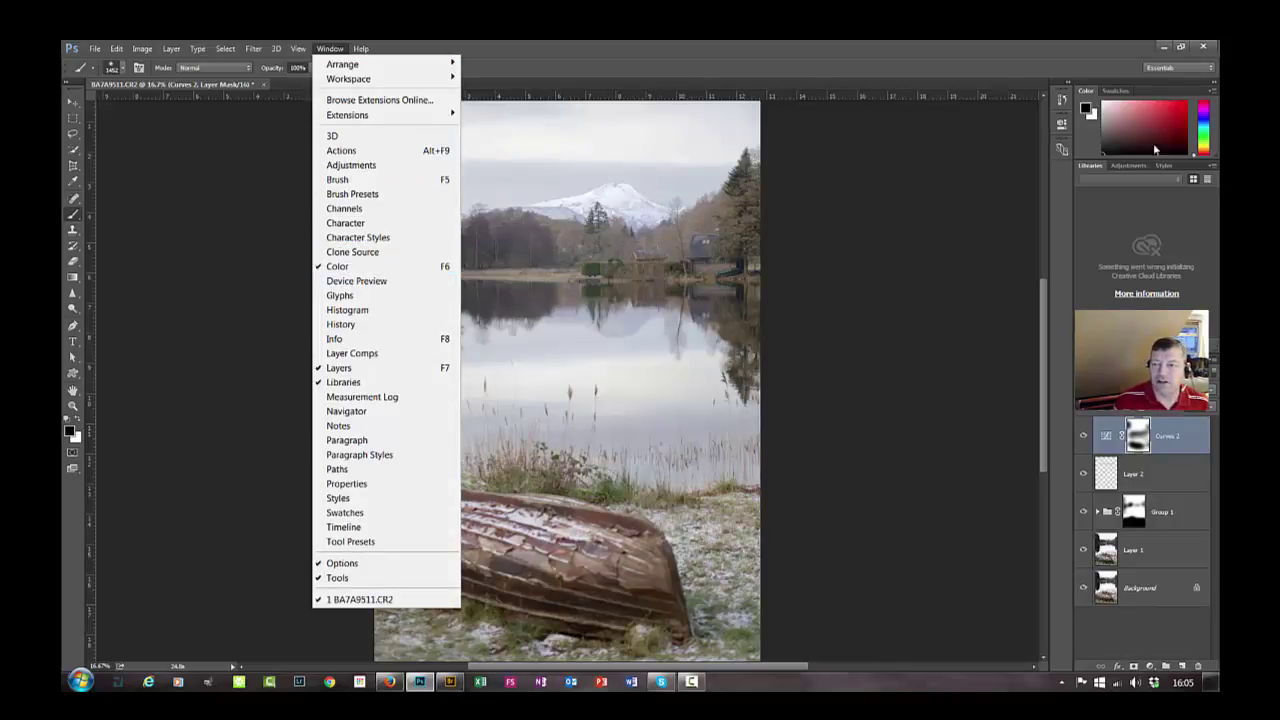
pyautogui.click(352, 268)
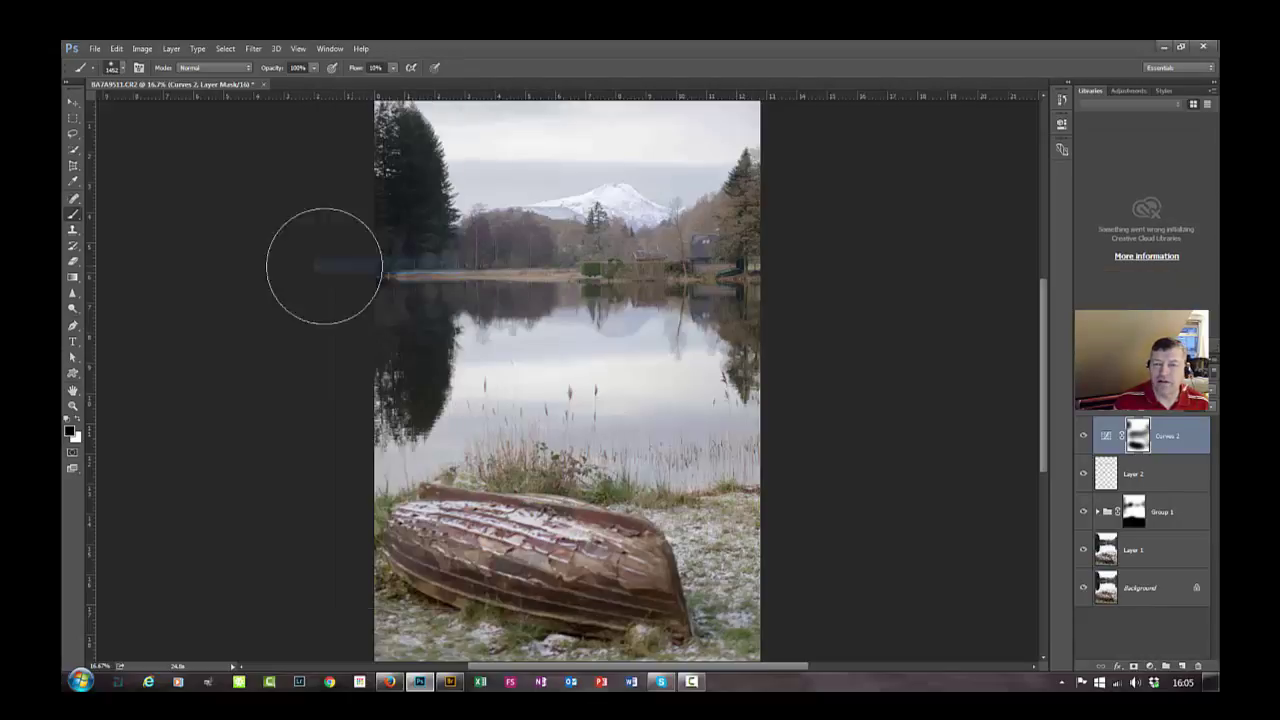
pyautogui.click(318, 50)
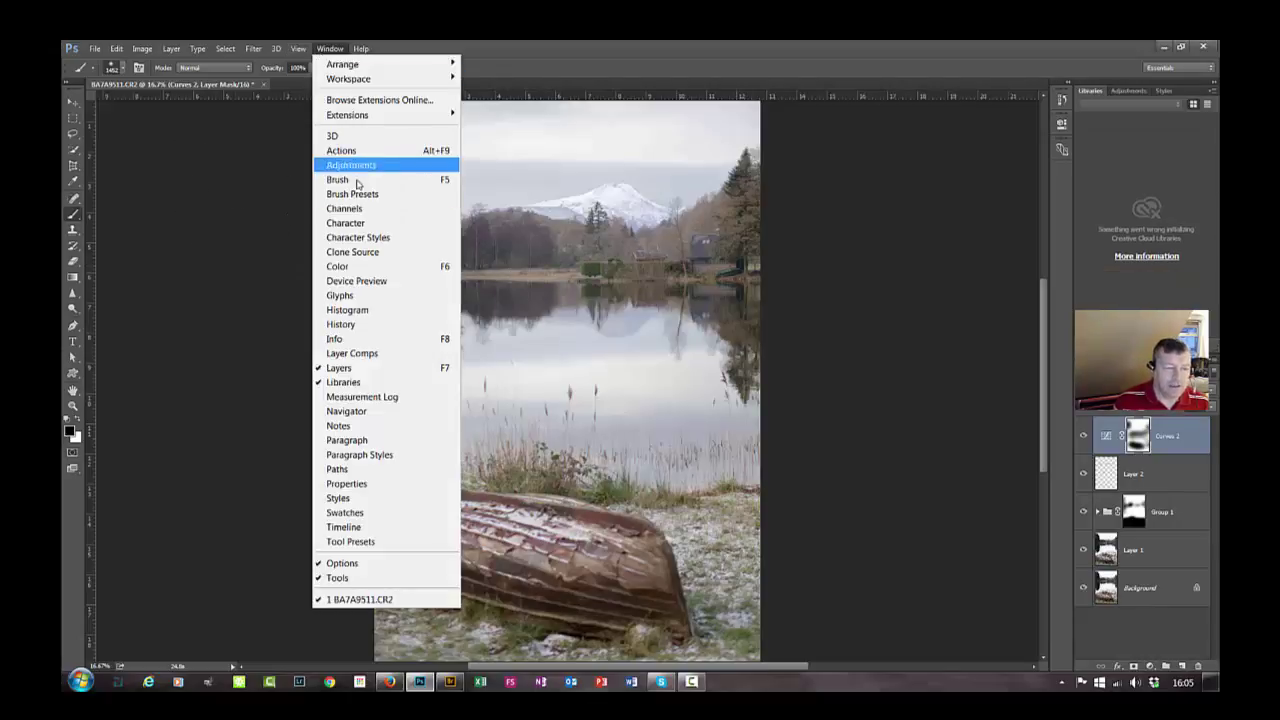
pyautogui.click(408, 381)
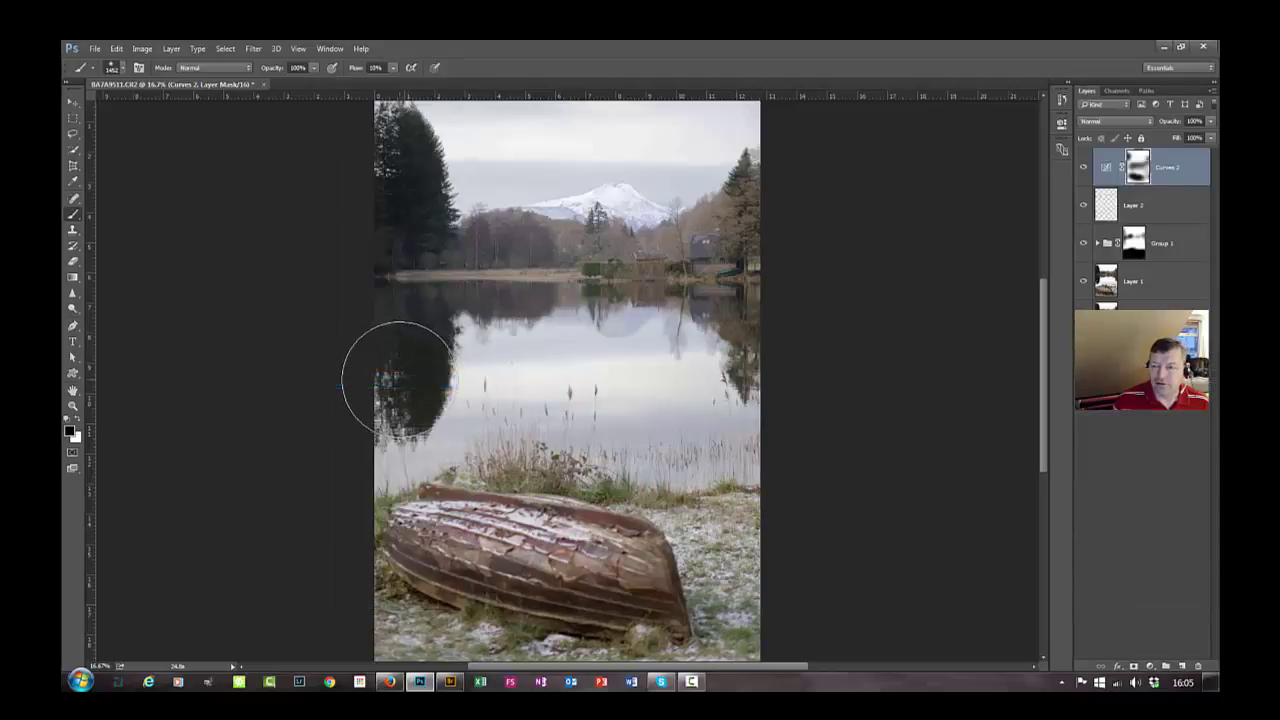
pyautogui.click(331, 49)
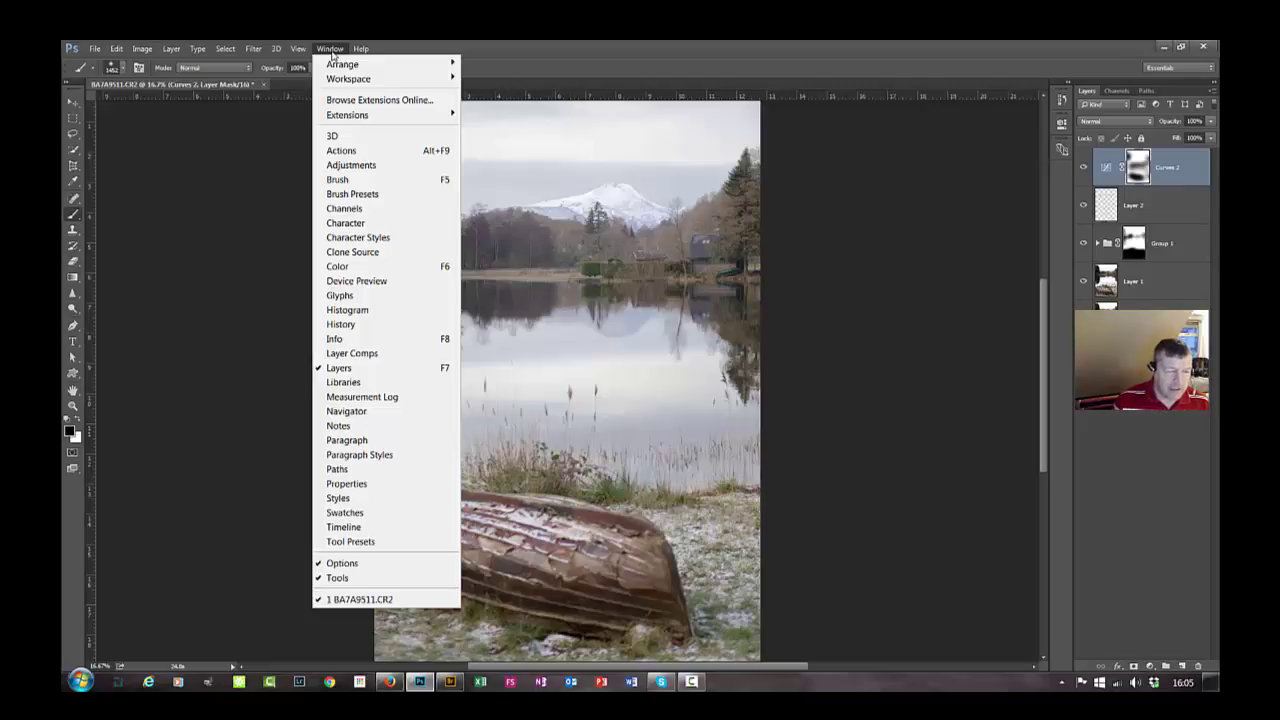
pyautogui.click(340, 483)
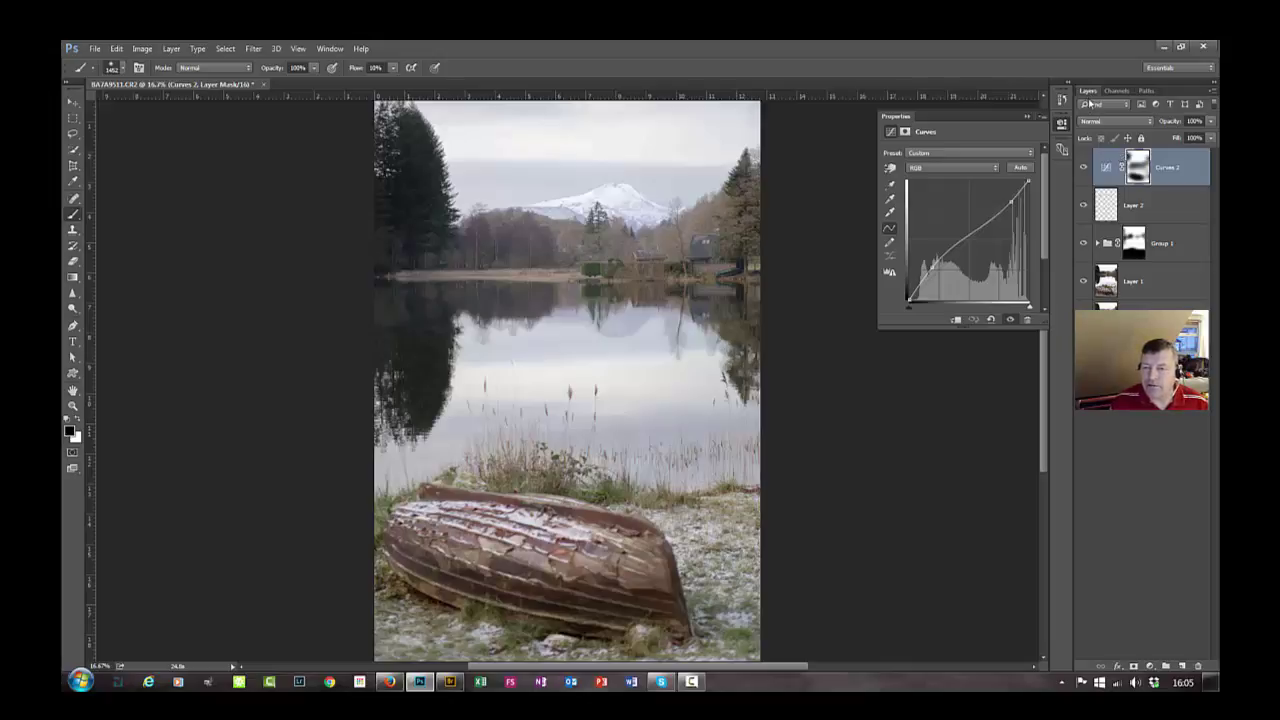
# - Reopen the Properties panel and dock it in its own tall column beside Layers
pyautogui.click(1060, 124)
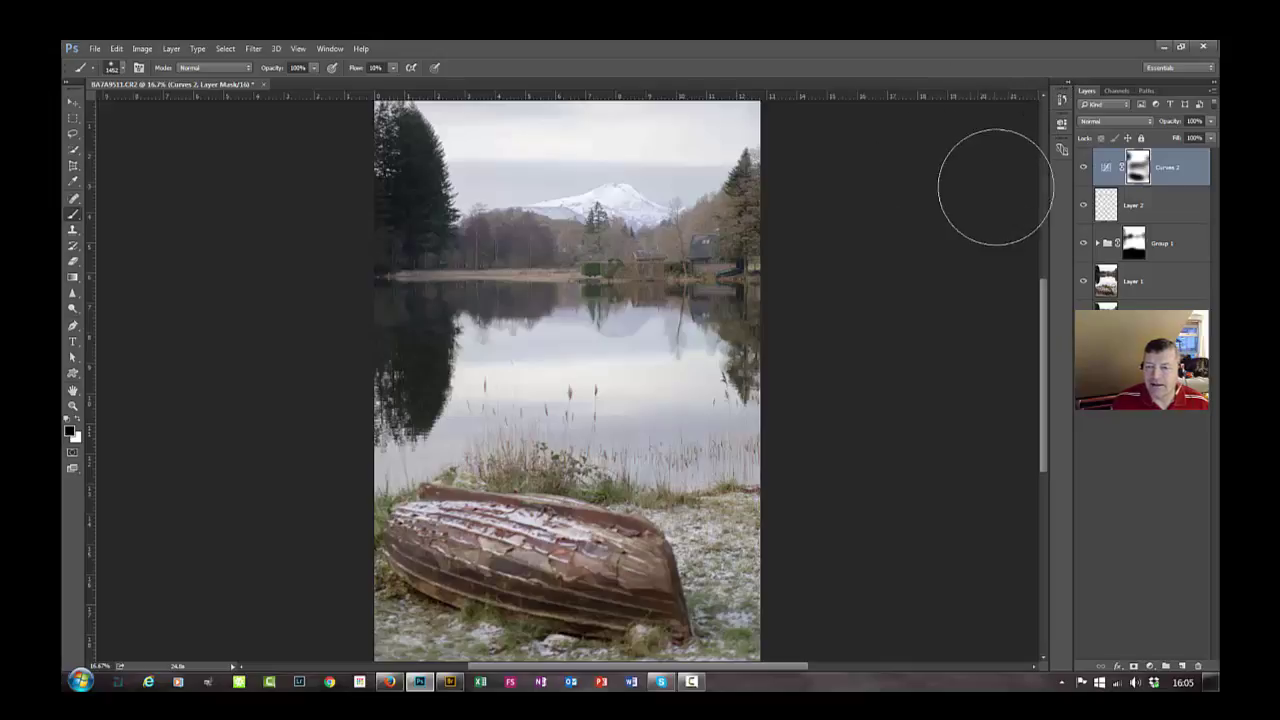
pyautogui.click(328, 49)
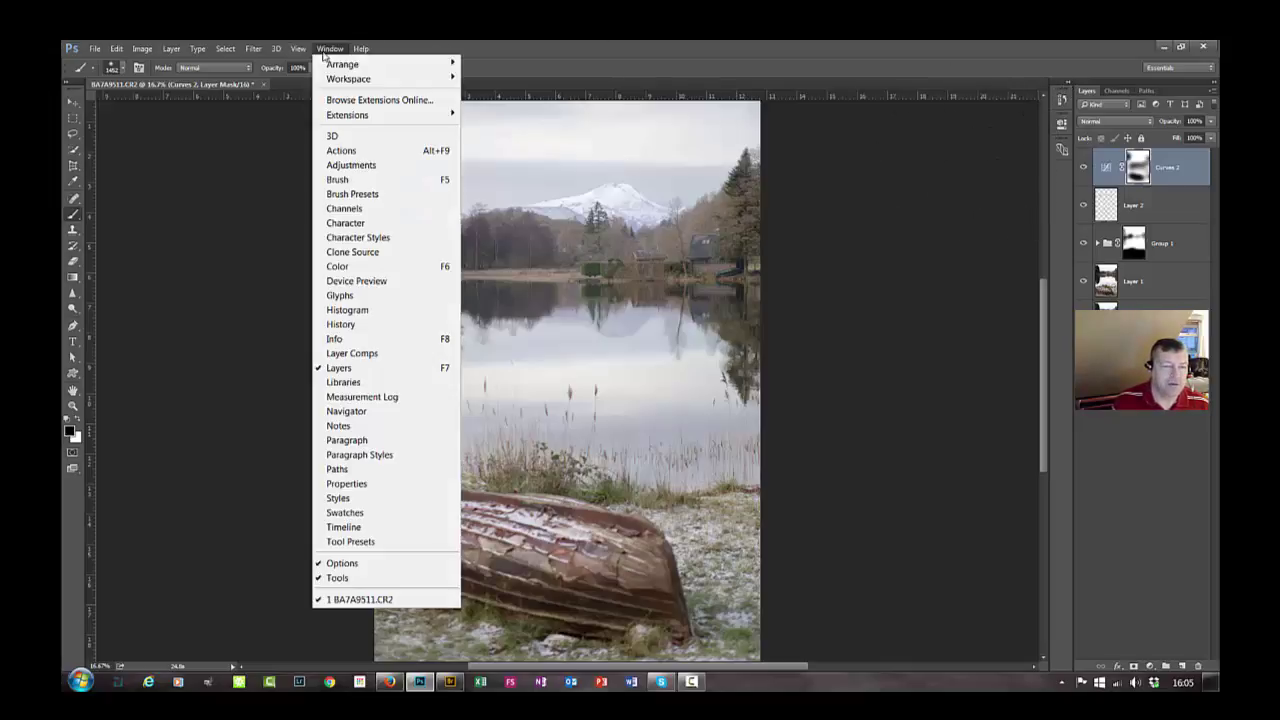
pyautogui.click(359, 486)
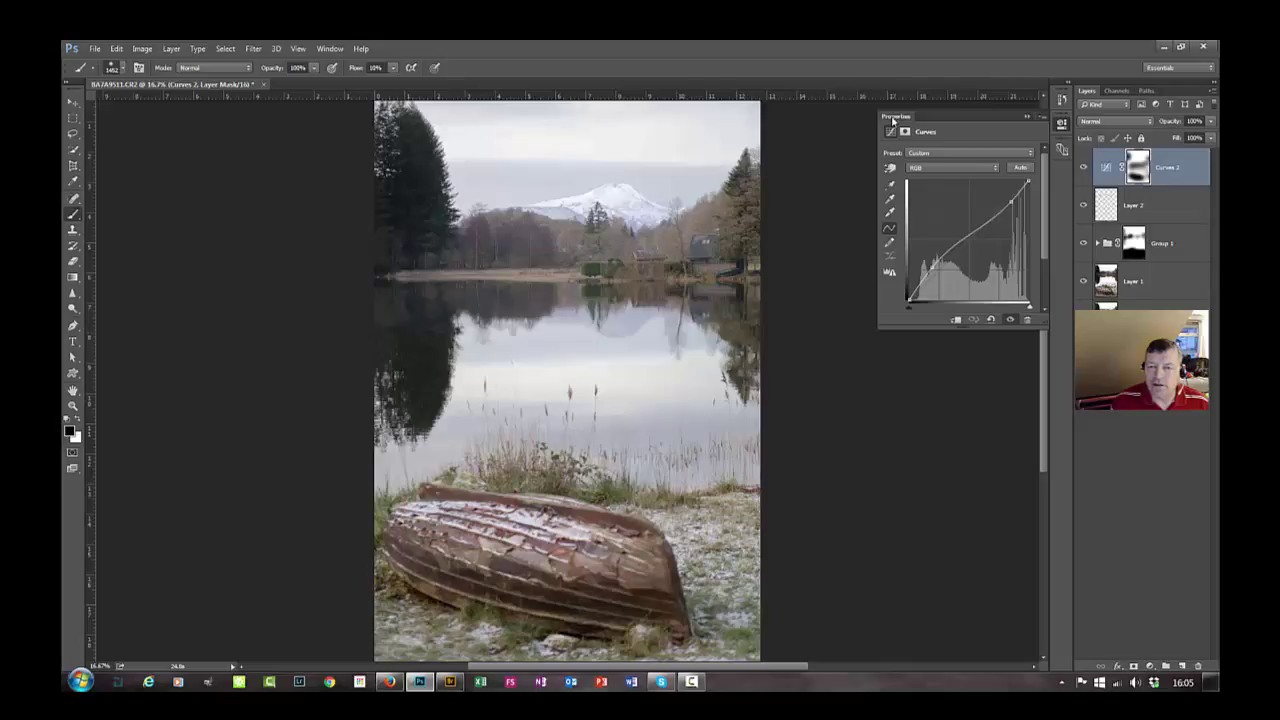
pyautogui.moveTo(893, 119); pyautogui.dragTo(1070, 380)
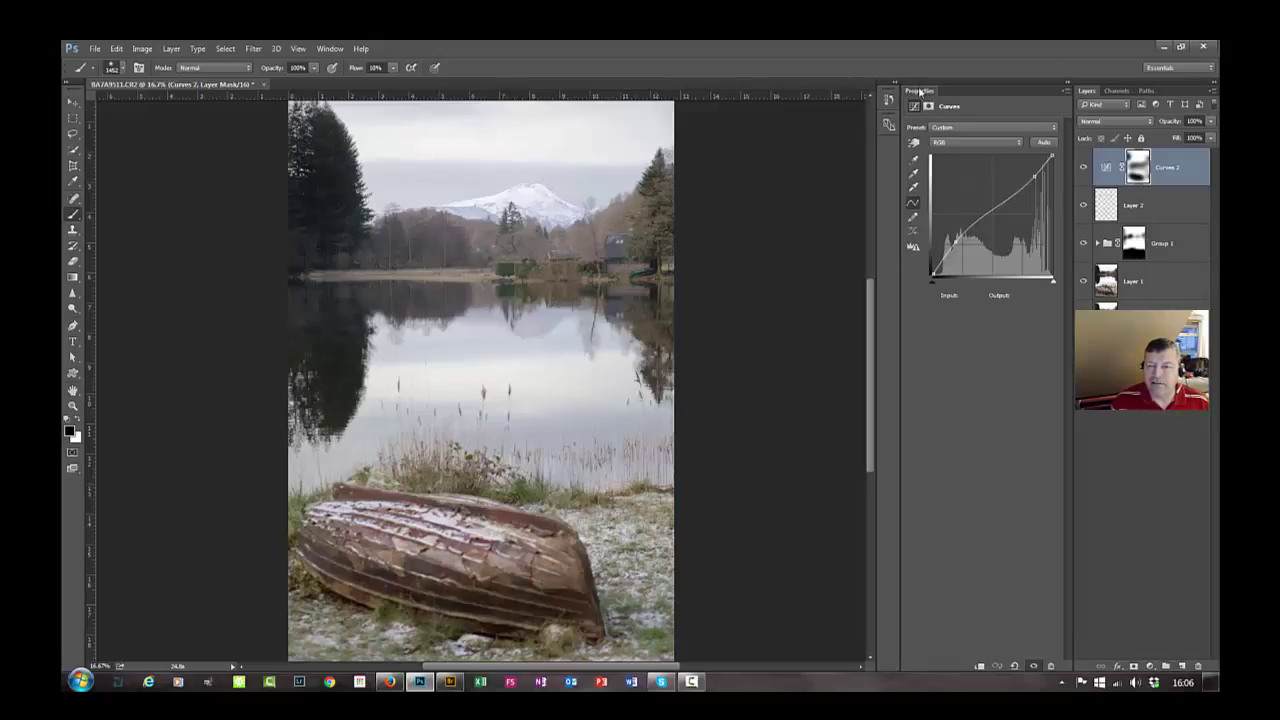
# - Dock Properties as a tab with Layers, Channels and Paths, moved to the front
pyautogui.moveTo(919, 91); pyautogui.dragTo(1093, 95)
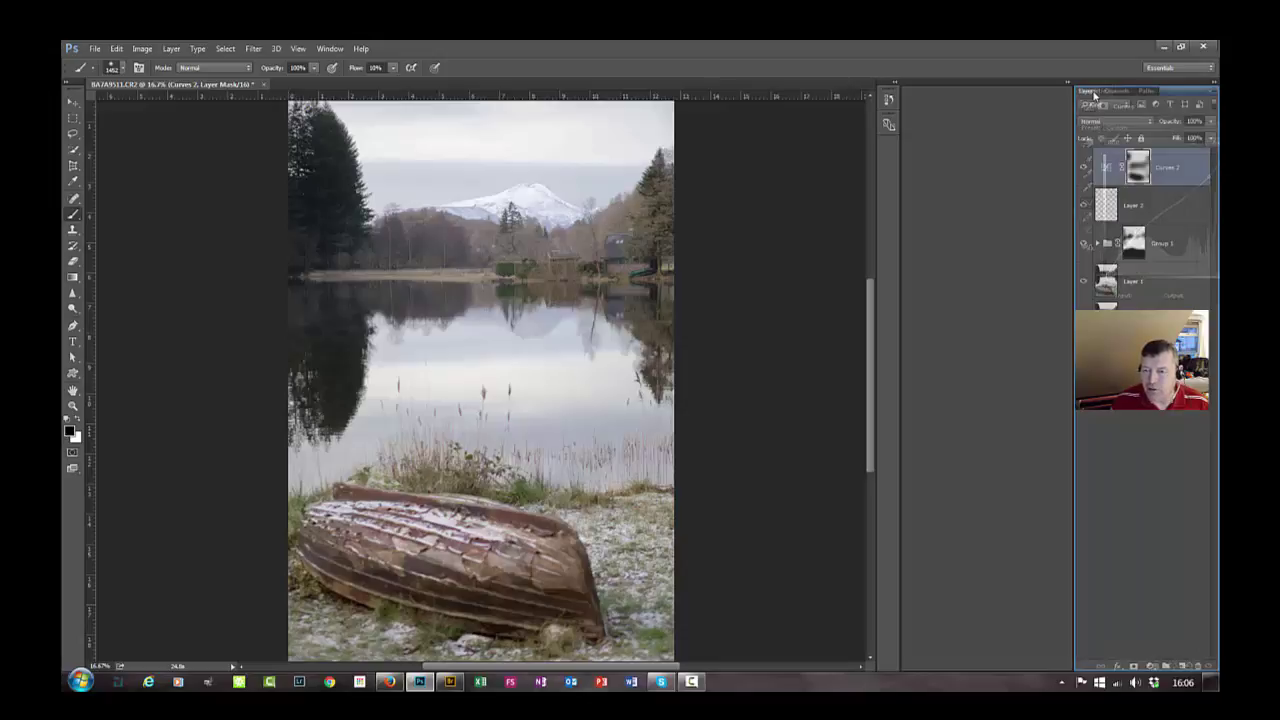
pyautogui.moveTo(1093, 95); pyautogui.dragTo(1094, 95)
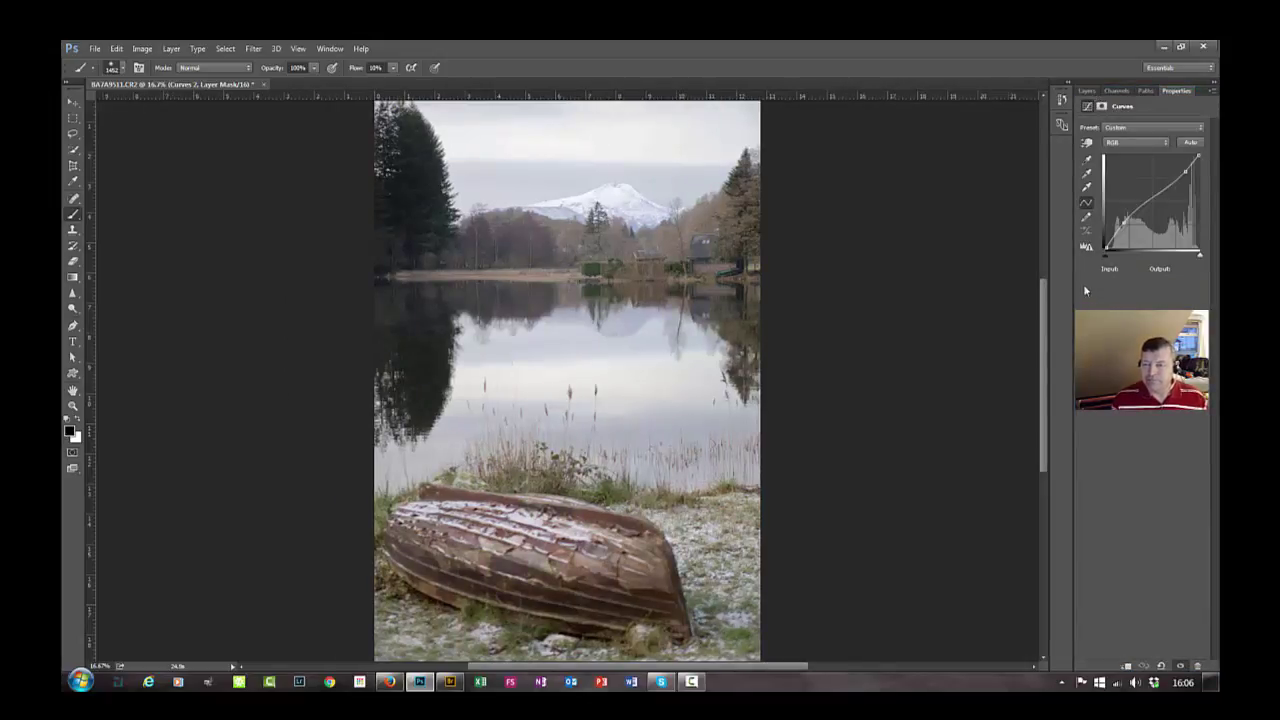
pyautogui.click(1088, 91)
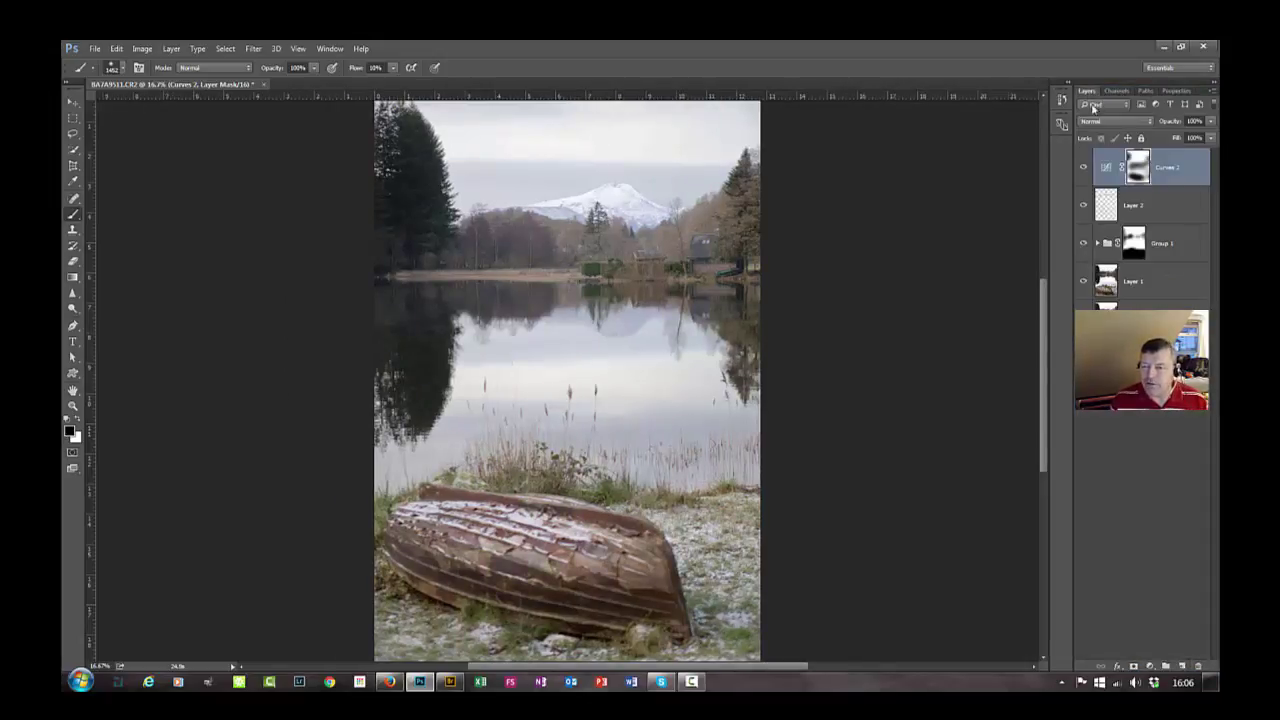
pyautogui.click(1117, 91)
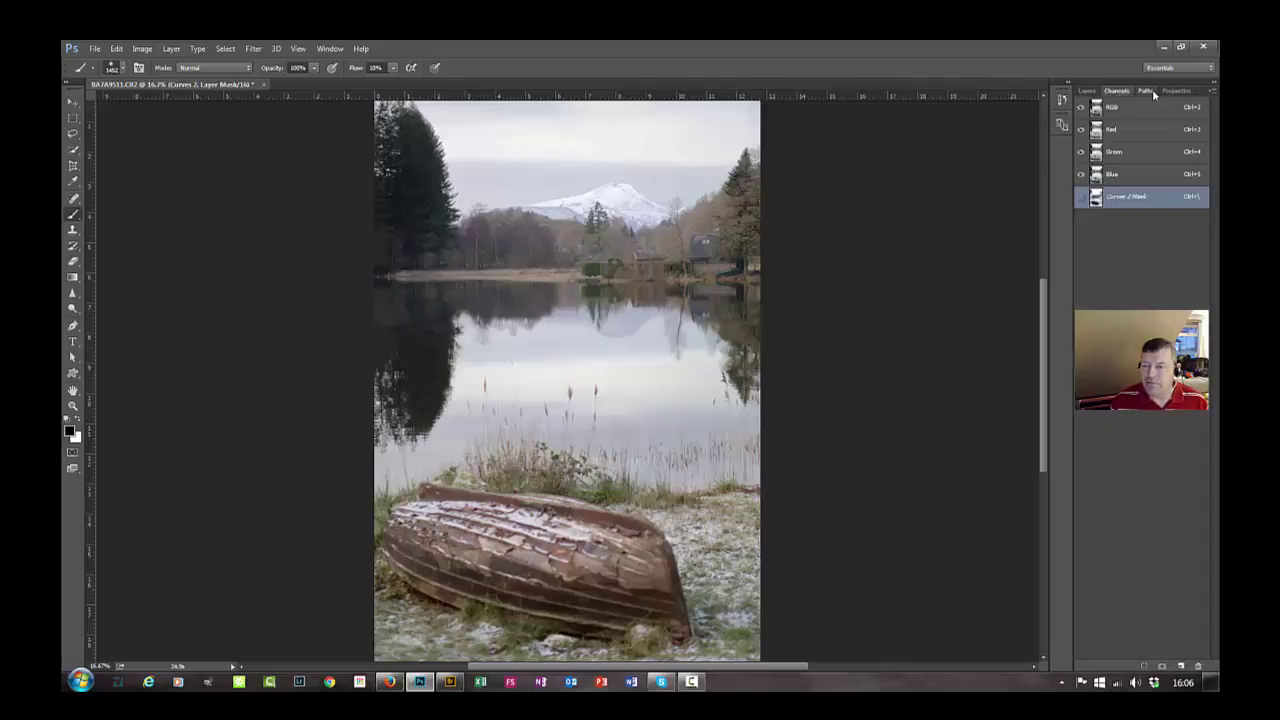
pyautogui.click(1144, 93)
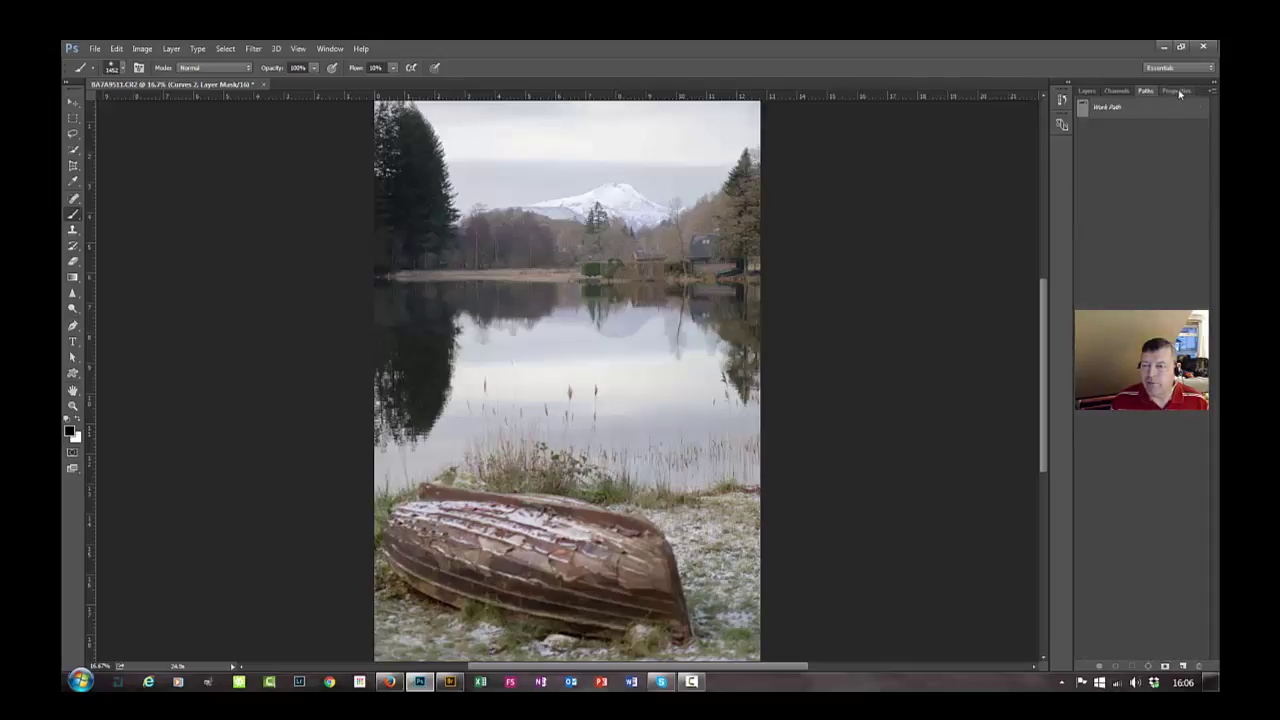
pyautogui.click(1179, 92)
pyautogui.moveTo(1176, 93); pyautogui.dragTo(1092, 94)
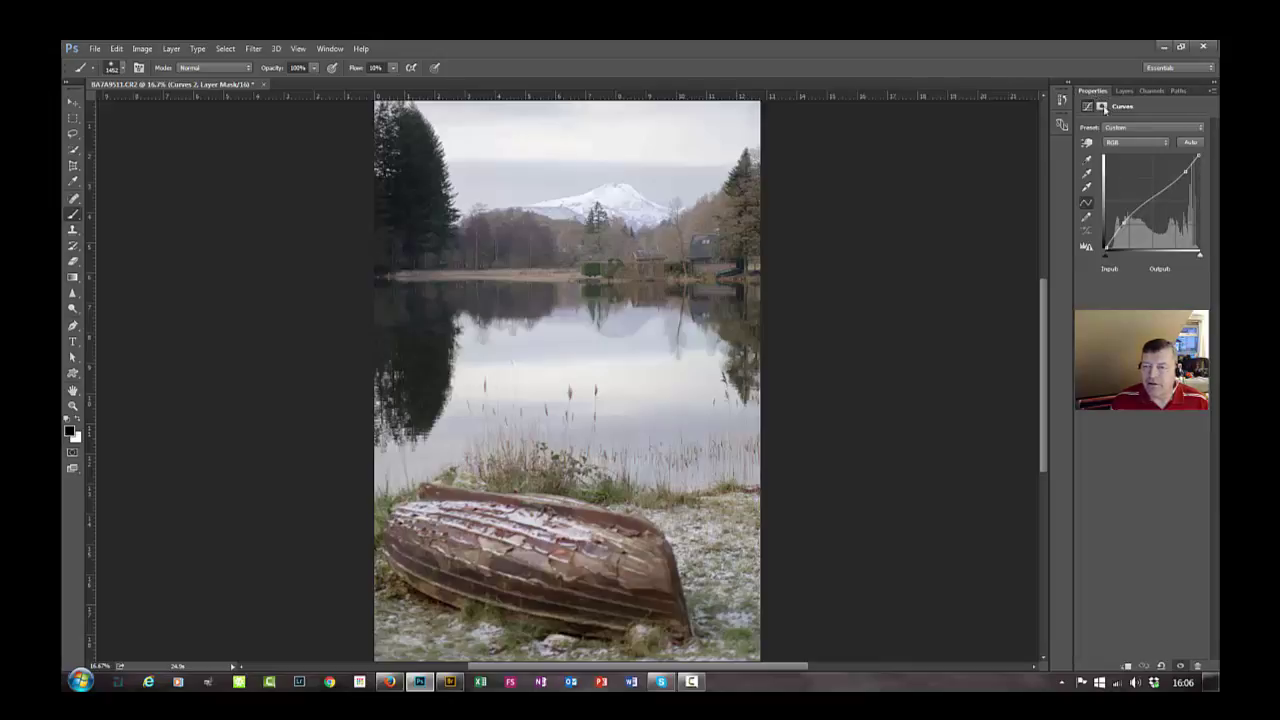
pyautogui.click(1124, 92)
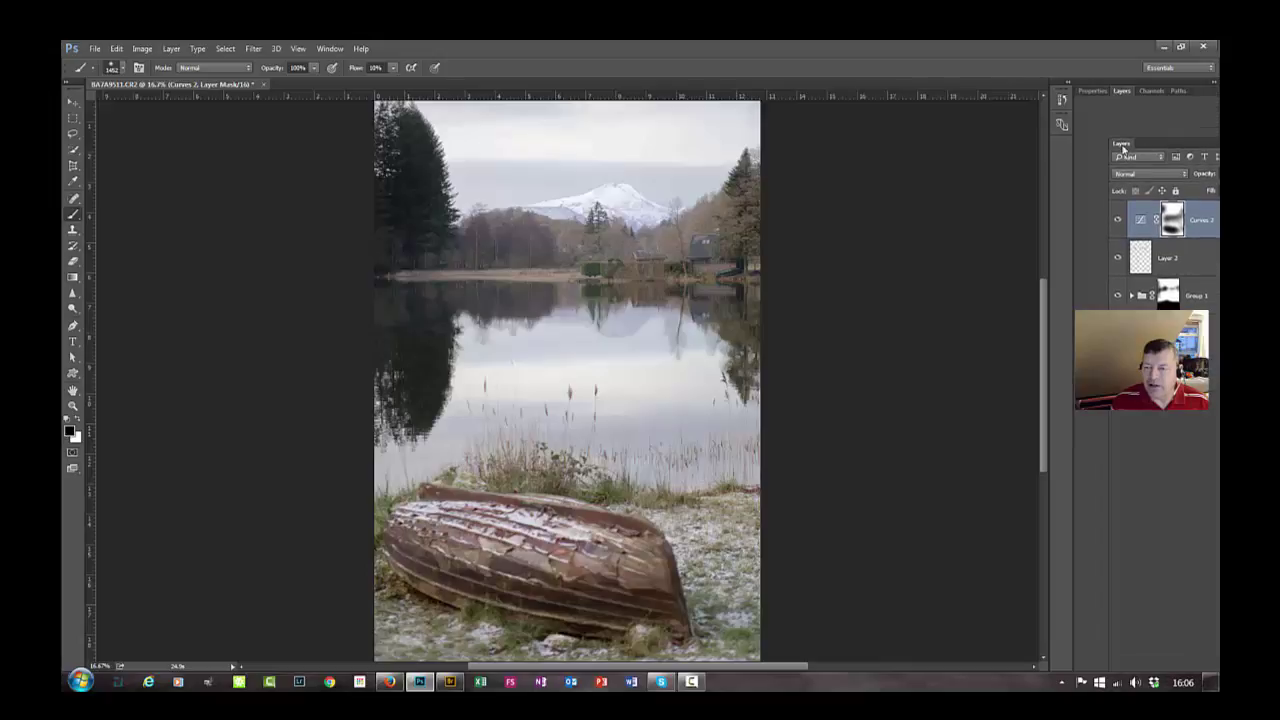
# - Separate the Layers tab and dock it beneath the Properties/Channels/Paths group
pyautogui.moveTo(1086, 325); pyautogui.dragTo(1095, 420)
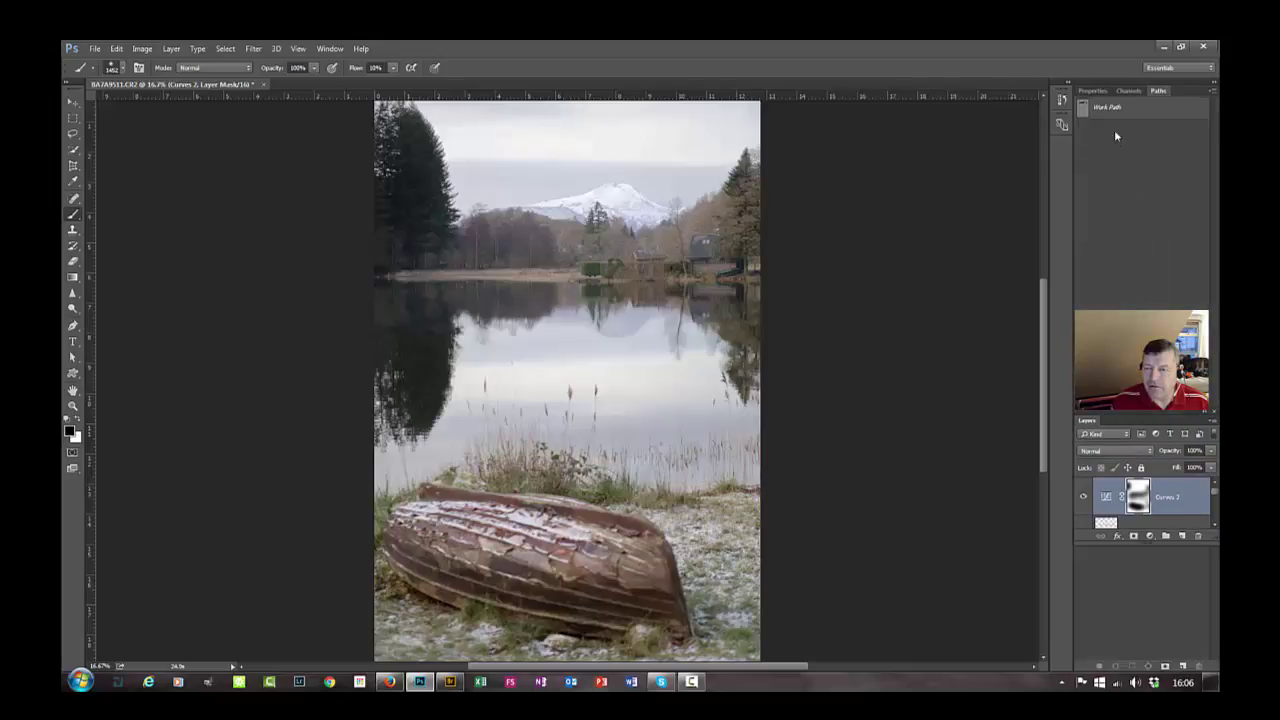
pyautogui.click(1096, 91)
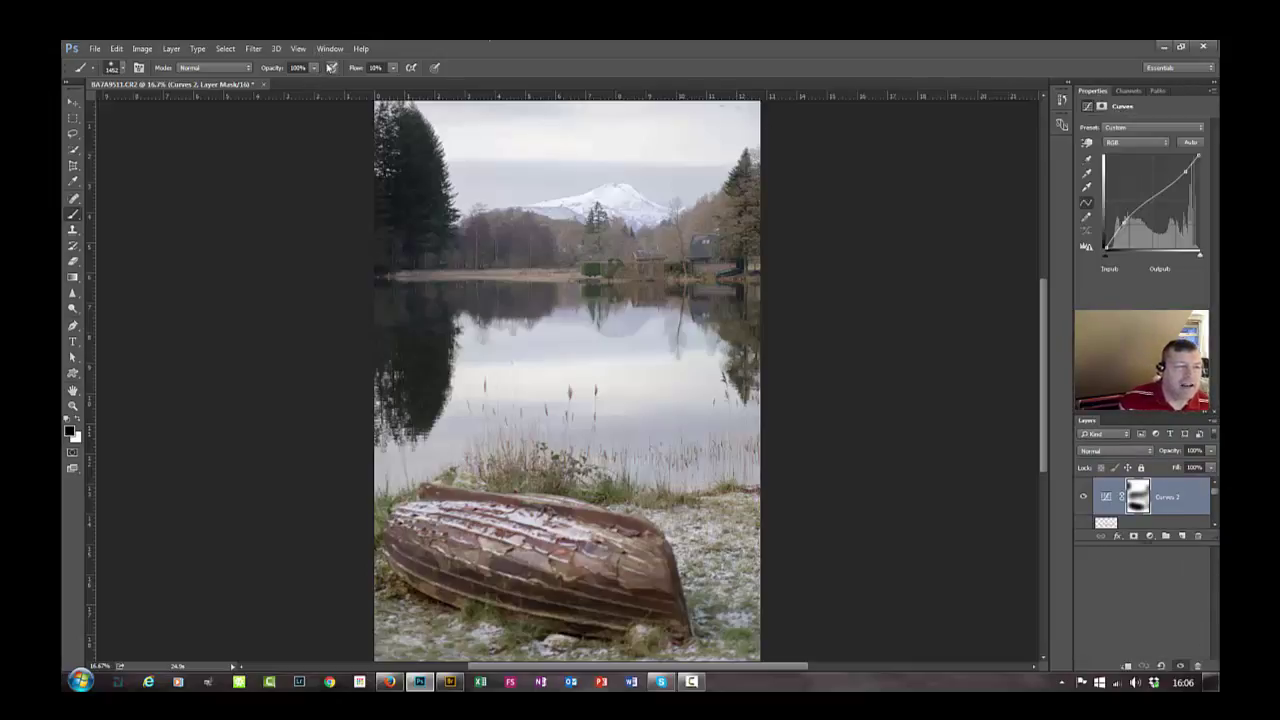
pyautogui.click(330, 49)
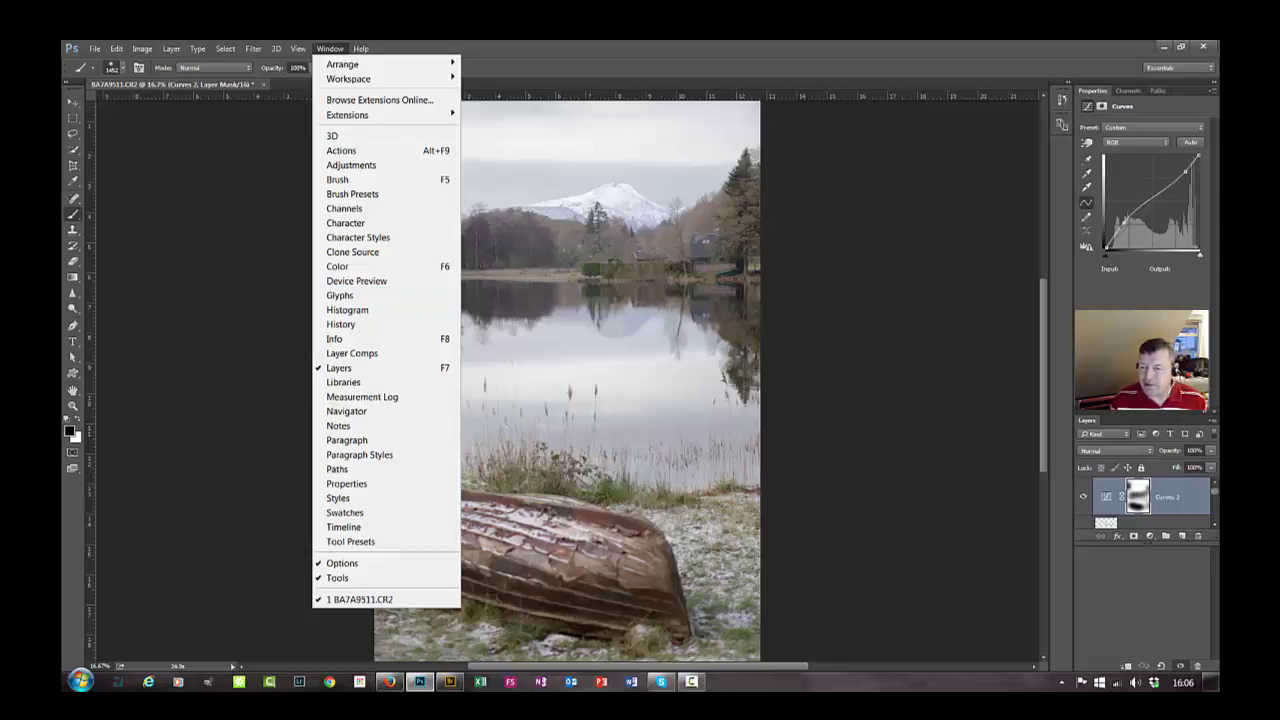
pyautogui.press('Escape')
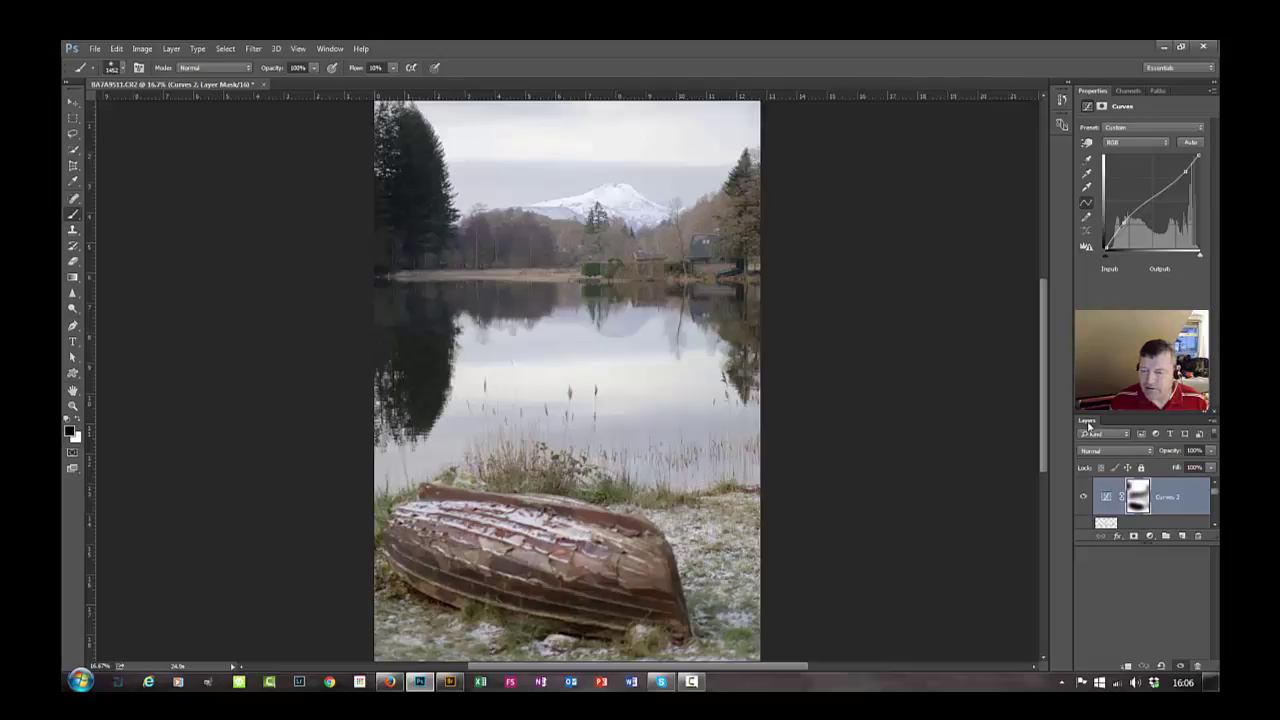
pyautogui.moveTo(1089, 426); pyautogui.dragTo(1114, 96)
pyautogui.moveTo(1094, 458)
pyautogui.mouseDown()
pyautogui.moveTo(1089, 484)
pyautogui.moveTo(1090, 442)
pyautogui.mouseUp()
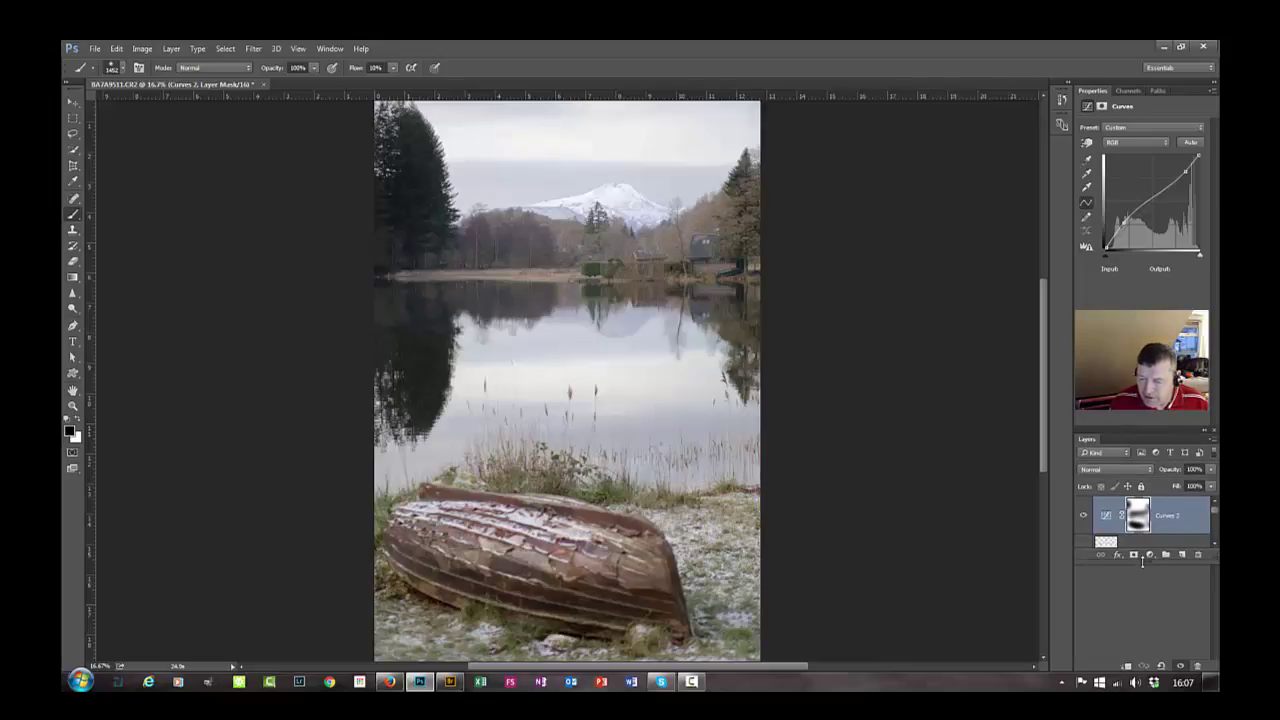
# - Make the Layers panel taller and dock Adjustments into the Properties tab group
pyautogui.moveTo(1142, 562); pyautogui.dragTo(1140, 658)
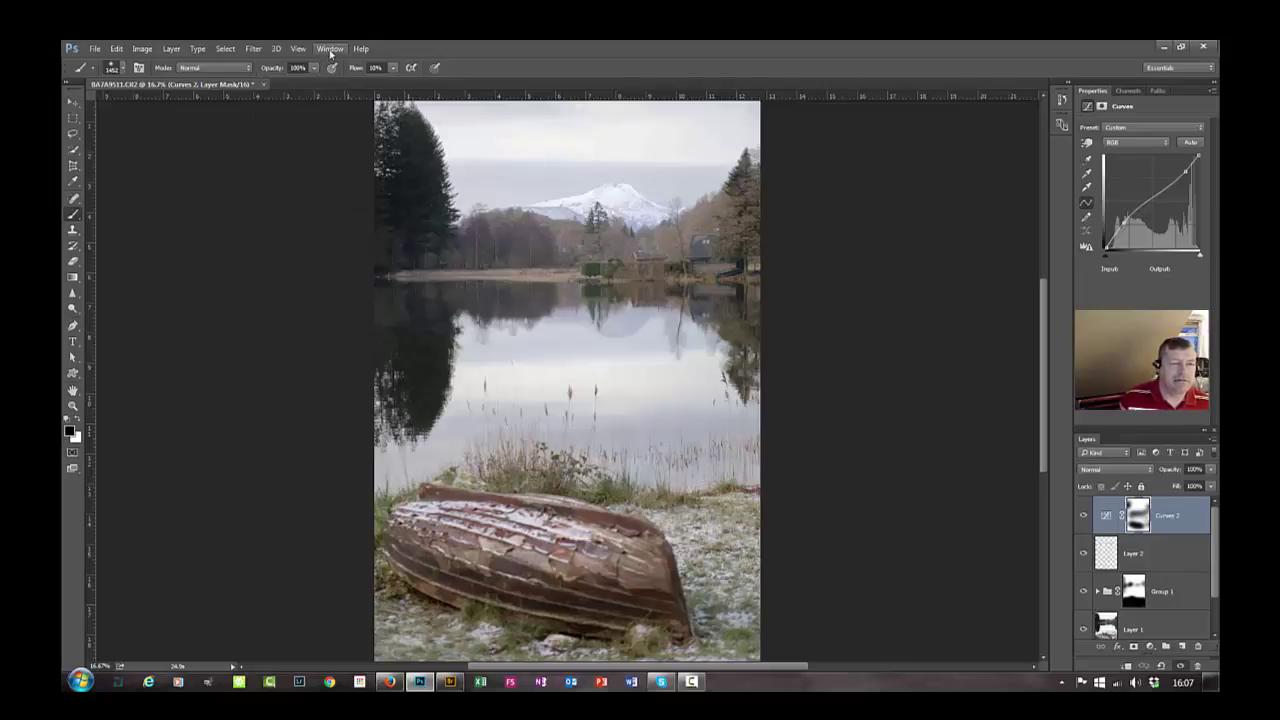
pyautogui.click(330, 50)
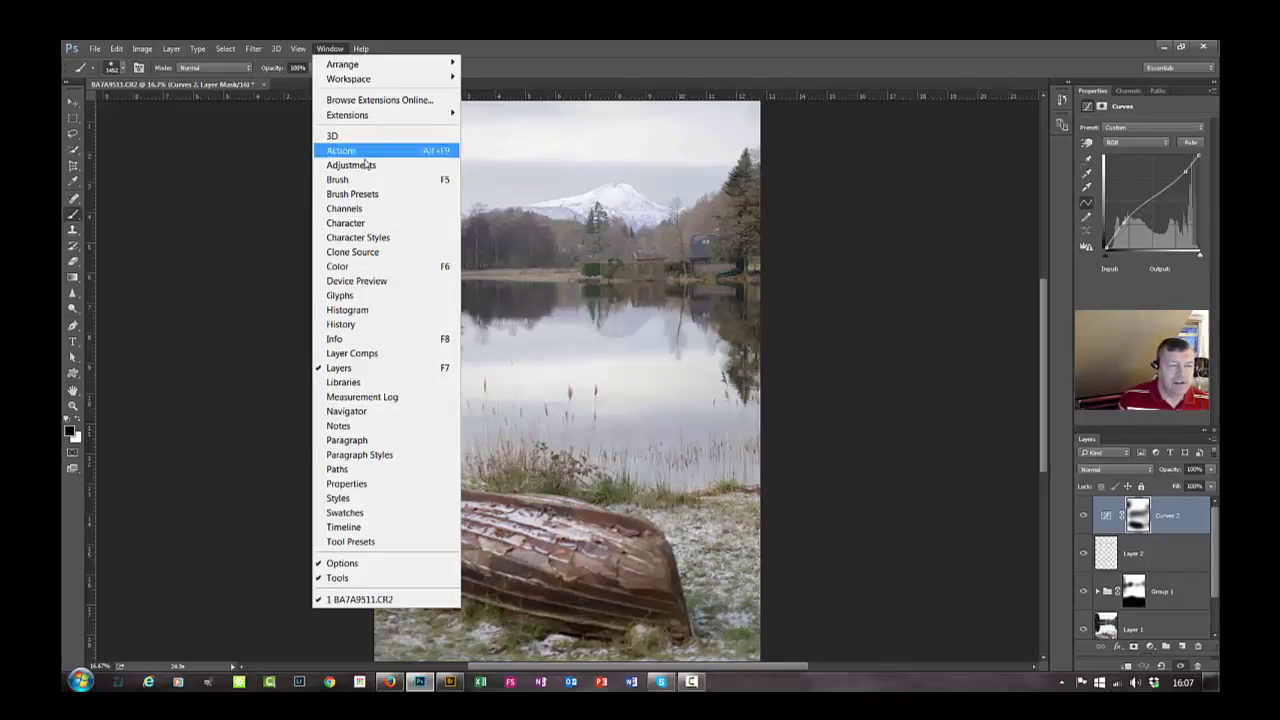
pyautogui.click(372, 165)
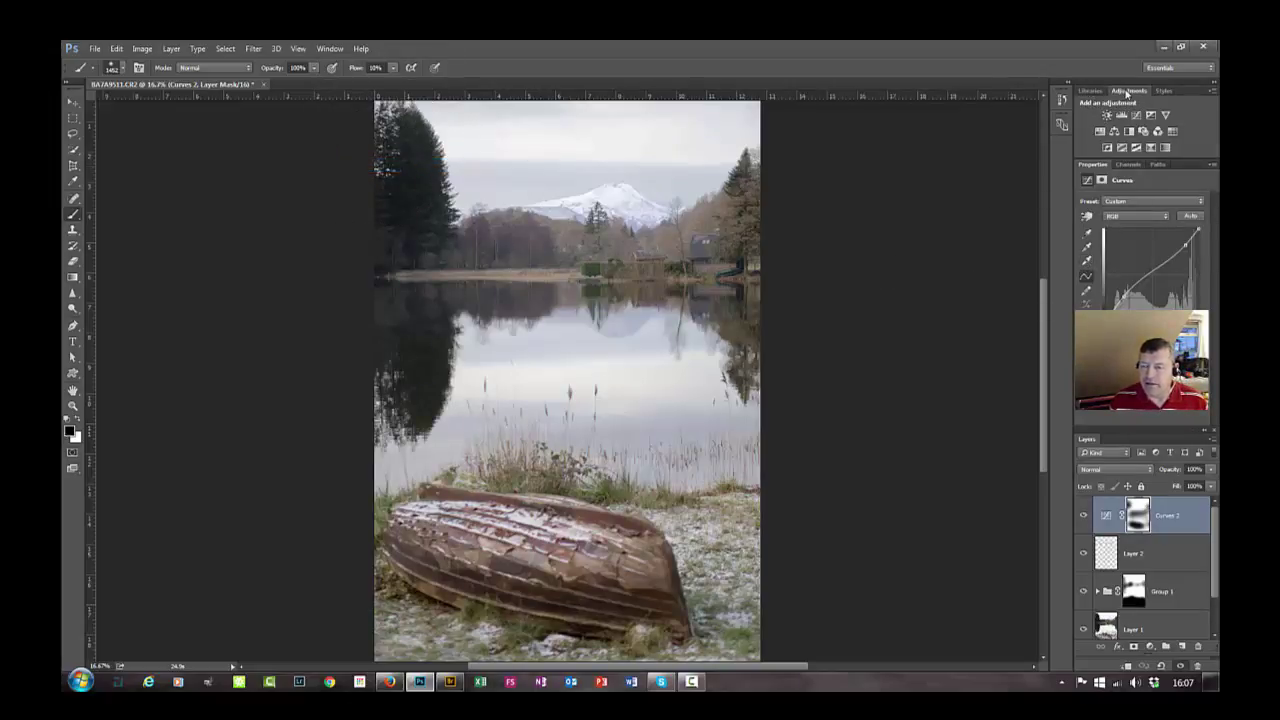
pyautogui.moveTo(1127, 92); pyautogui.dragTo(1130, 176)
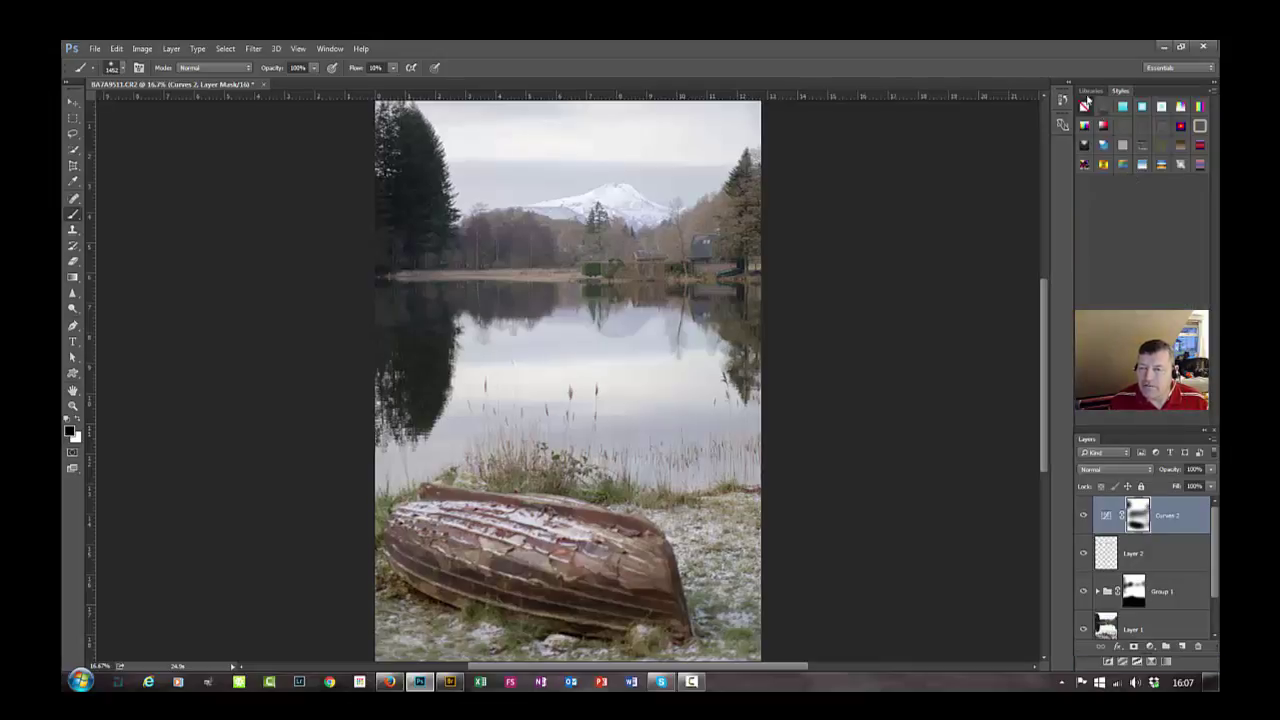
# - Move the Libraries and Styles panels into their own separate dock column
pyautogui.click(328, 49)
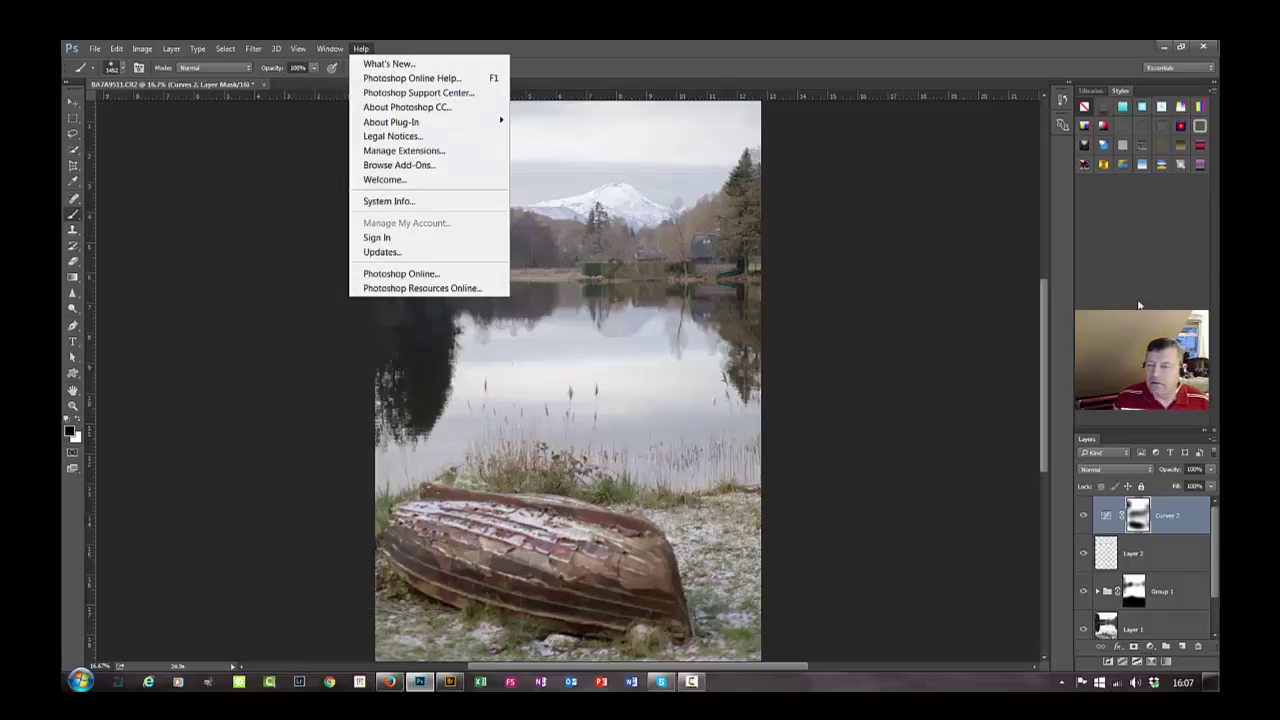
pyautogui.click(1092, 222)
pyautogui.click(1094, 91)
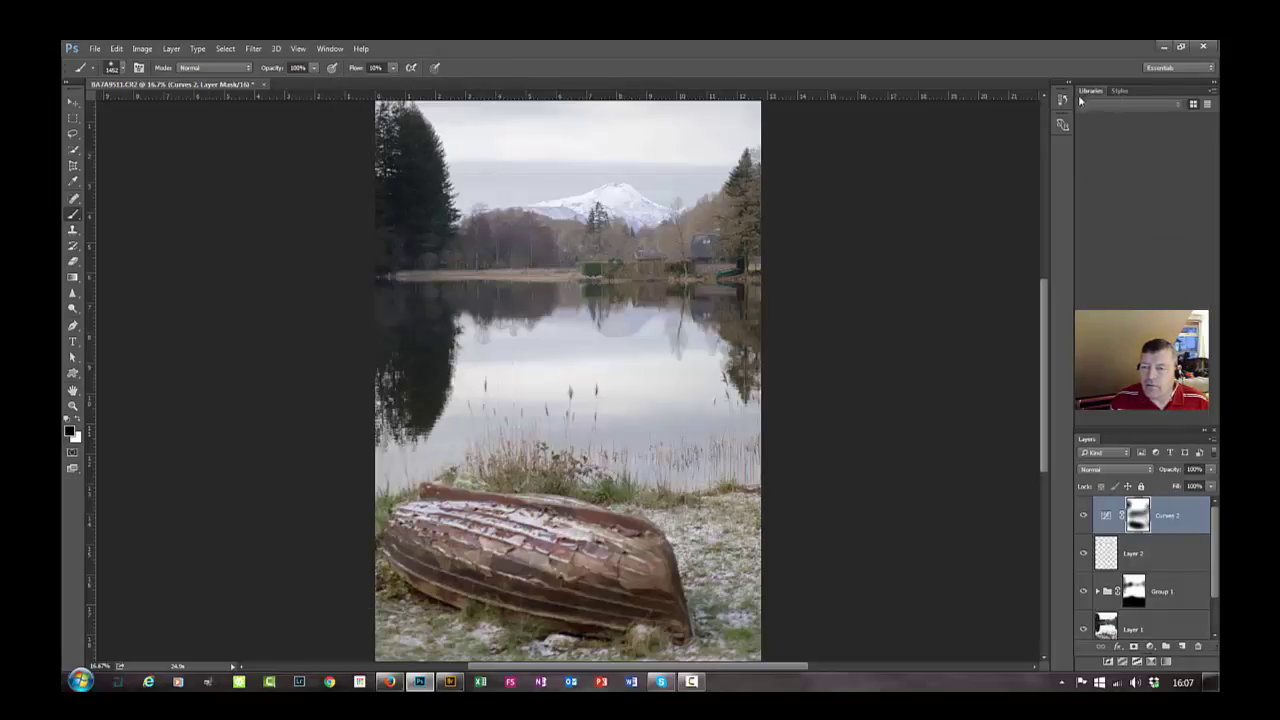
pyautogui.moveTo(1077, 103); pyautogui.dragTo(1050, 200)
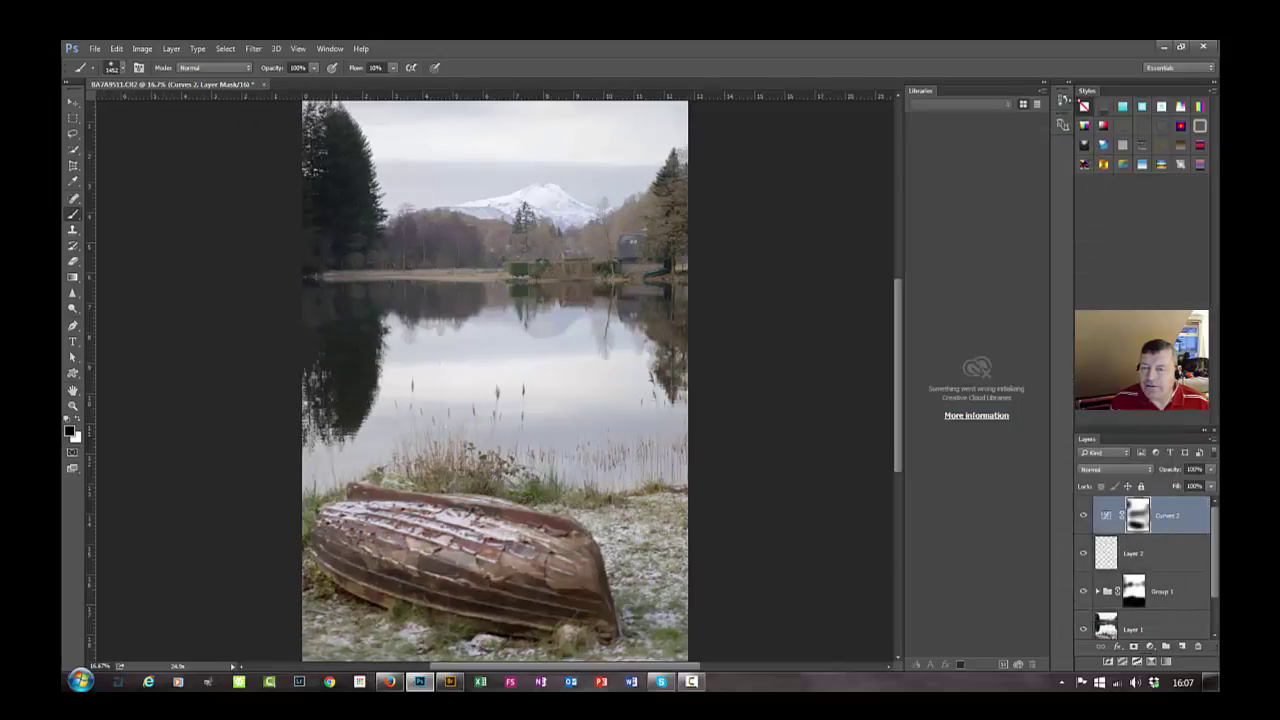
pyautogui.moveTo(1087, 91); pyautogui.dragTo(935, 92)
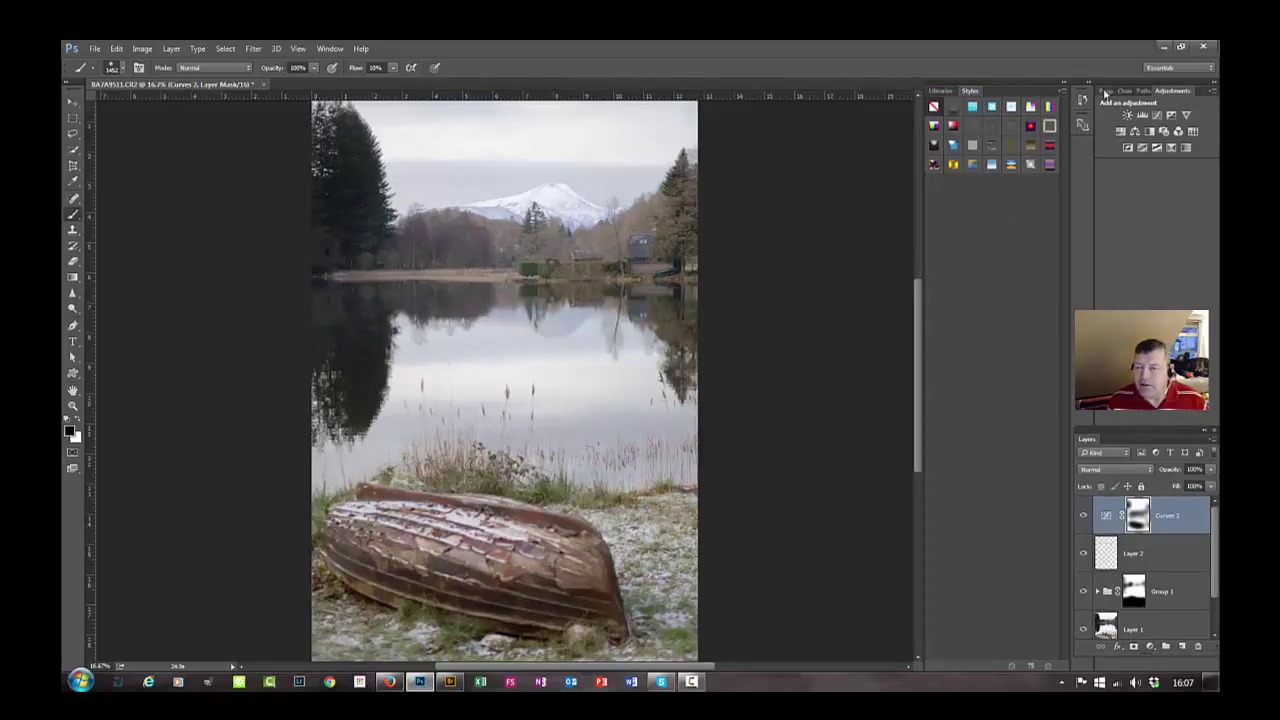
# - Move the Adjustments tab between Properties and Channels in the top panel group
pyautogui.click(1106, 92)
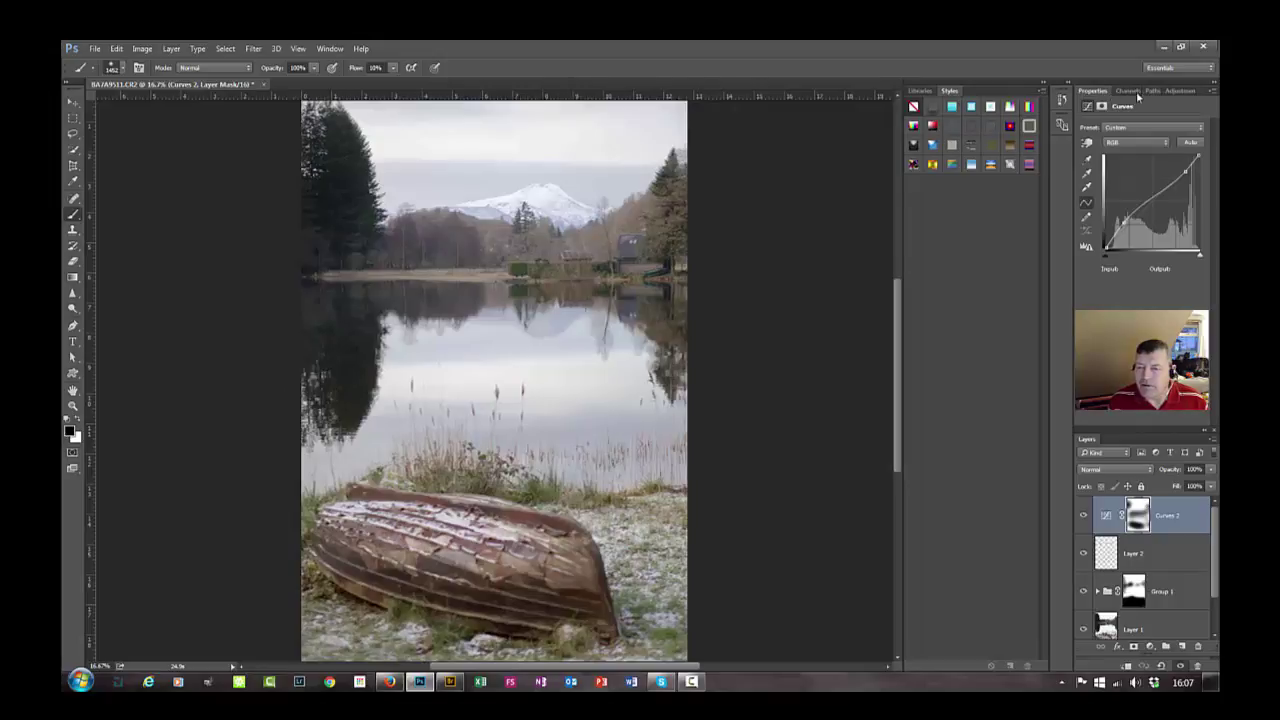
pyautogui.click(1128, 91)
pyautogui.click(1152, 91)
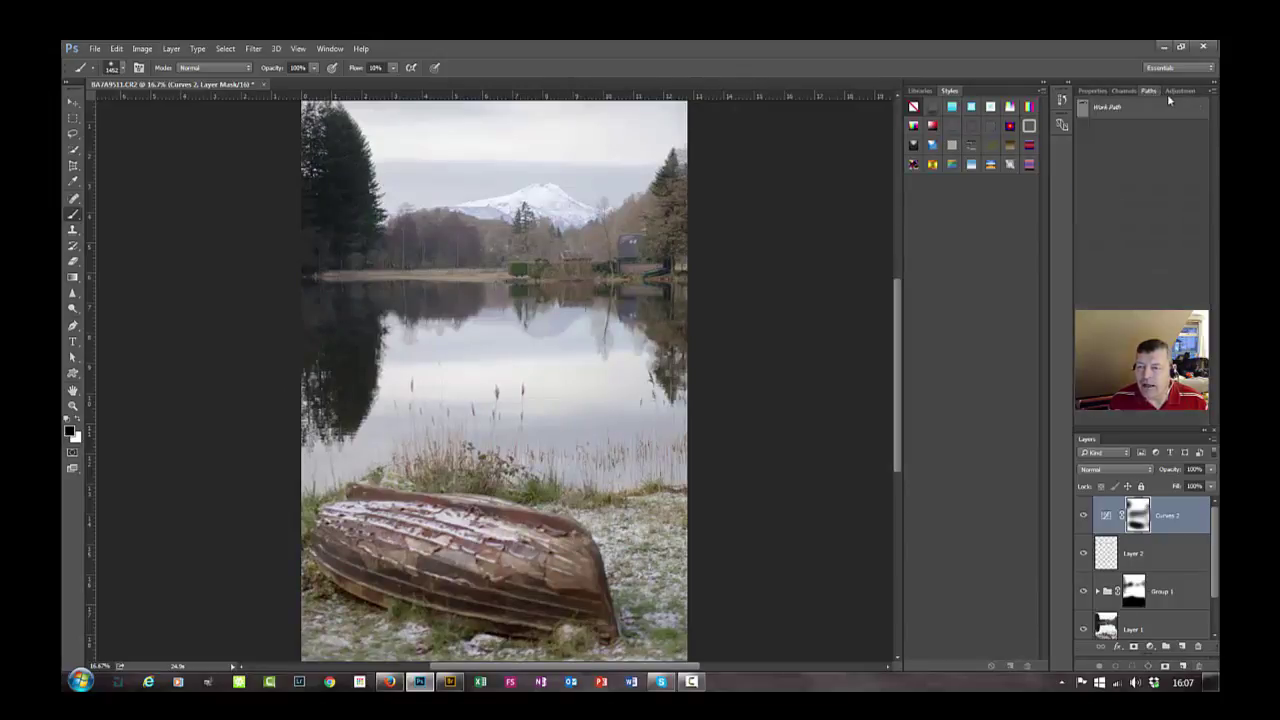
pyautogui.click(1184, 91)
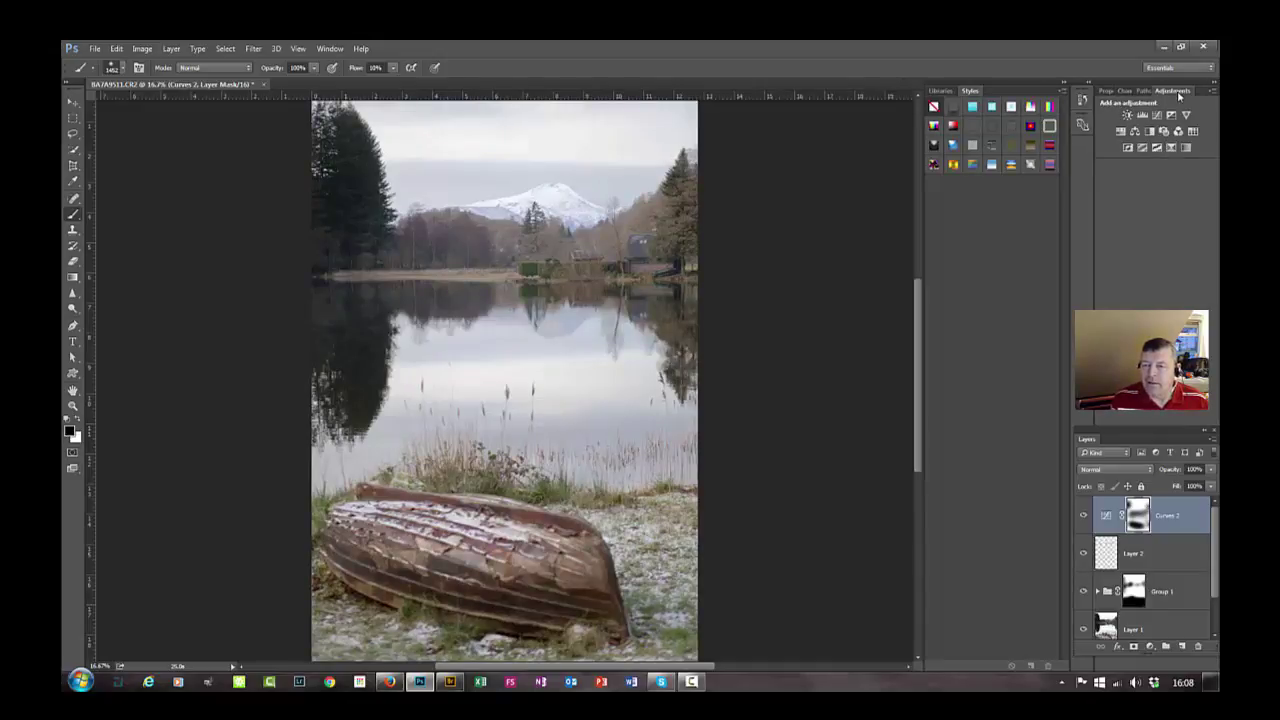
pyautogui.moveTo(1178, 94); pyautogui.dragTo(1135, 92)
pyautogui.click(1104, 91)
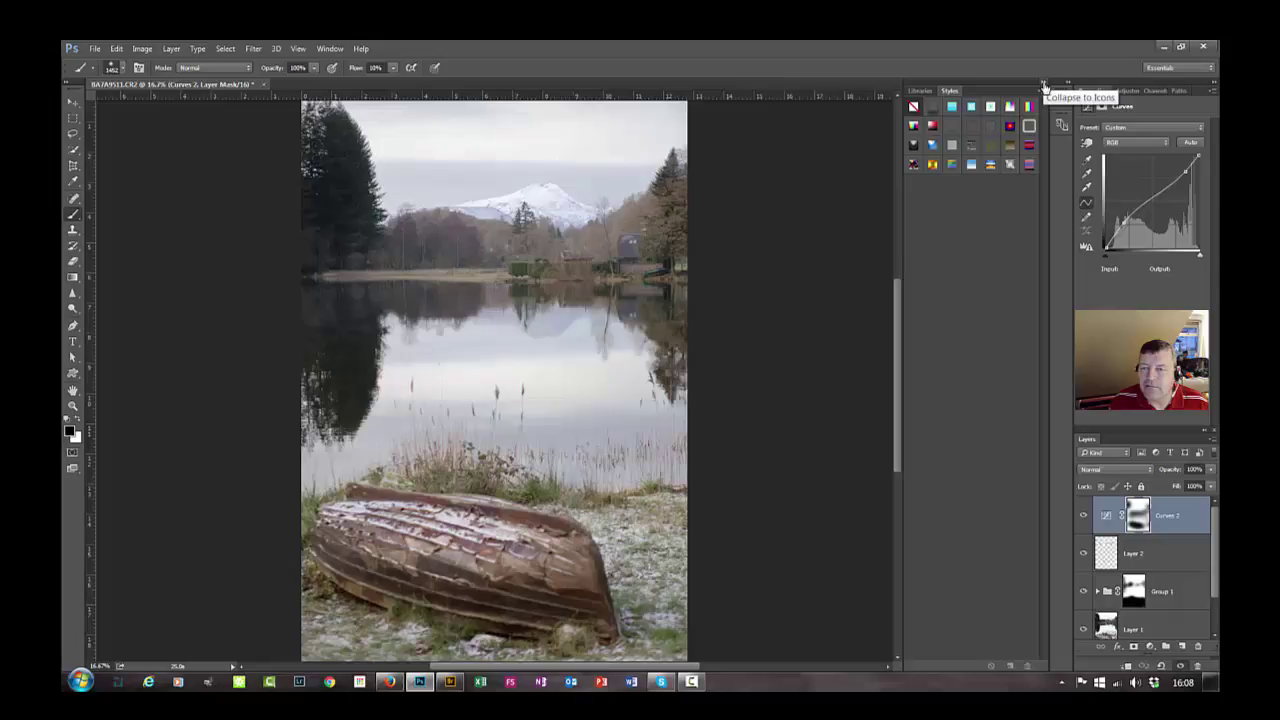
# - Collapse the Libraries/Styles column to icons, then expand it again showing Libraries
pyautogui.click(1044, 88)
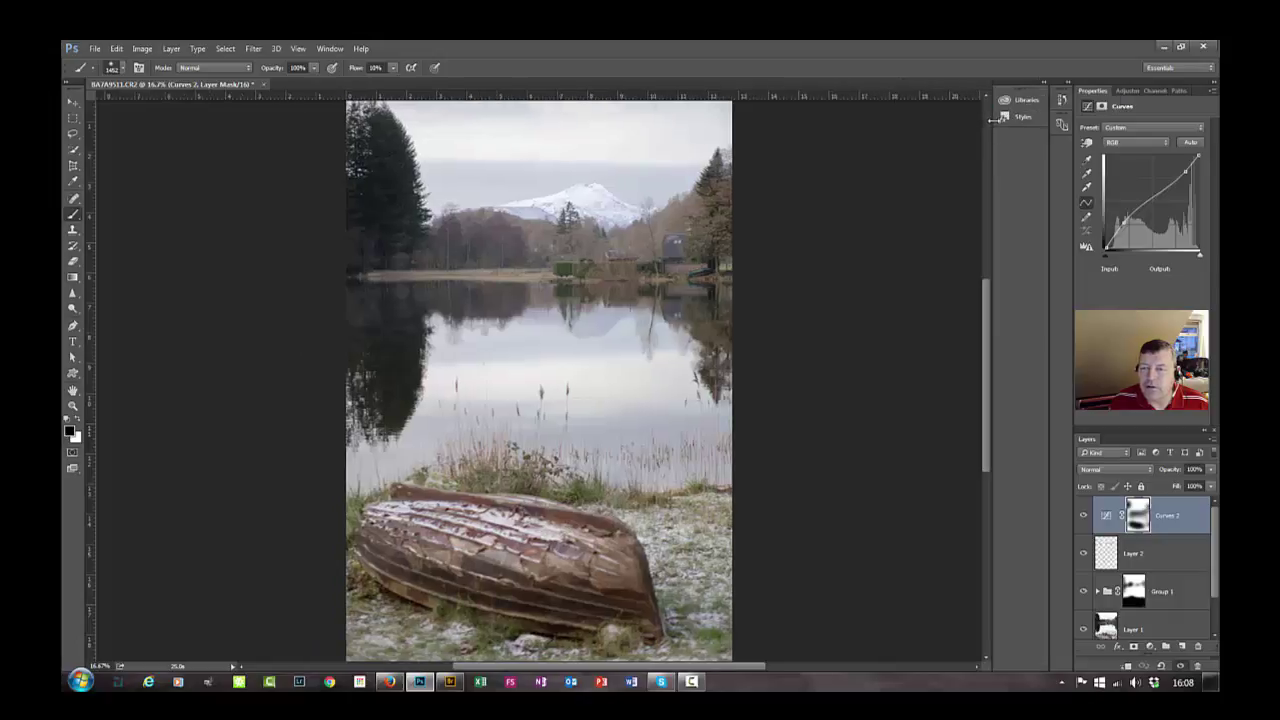
pyautogui.moveTo(990, 126); pyautogui.dragTo(1013, 124)
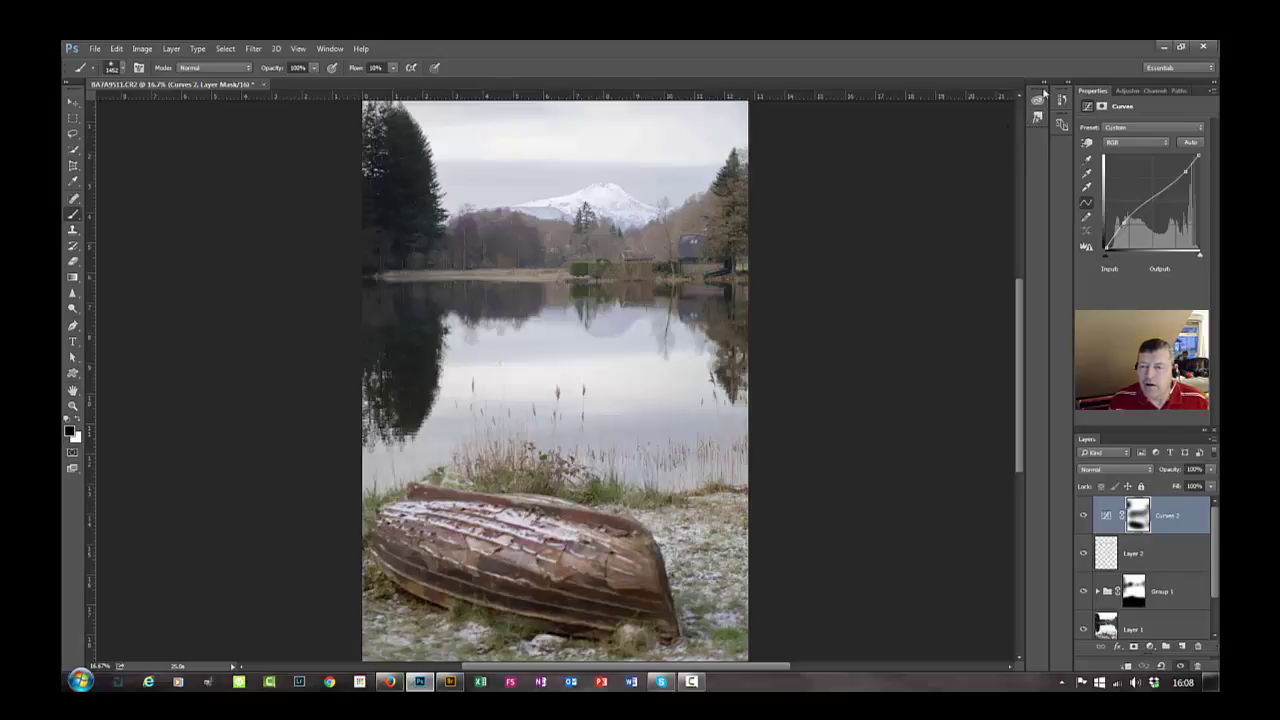
pyautogui.click(1042, 88)
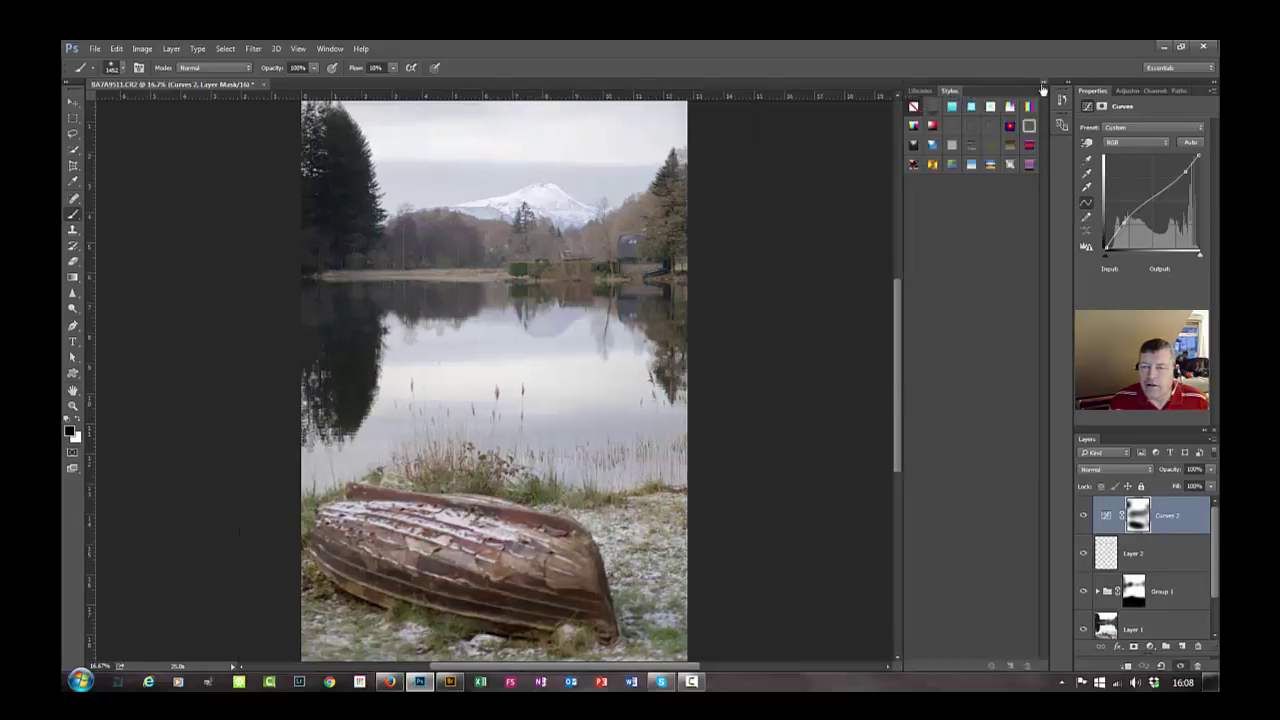
pyautogui.click(920, 91)
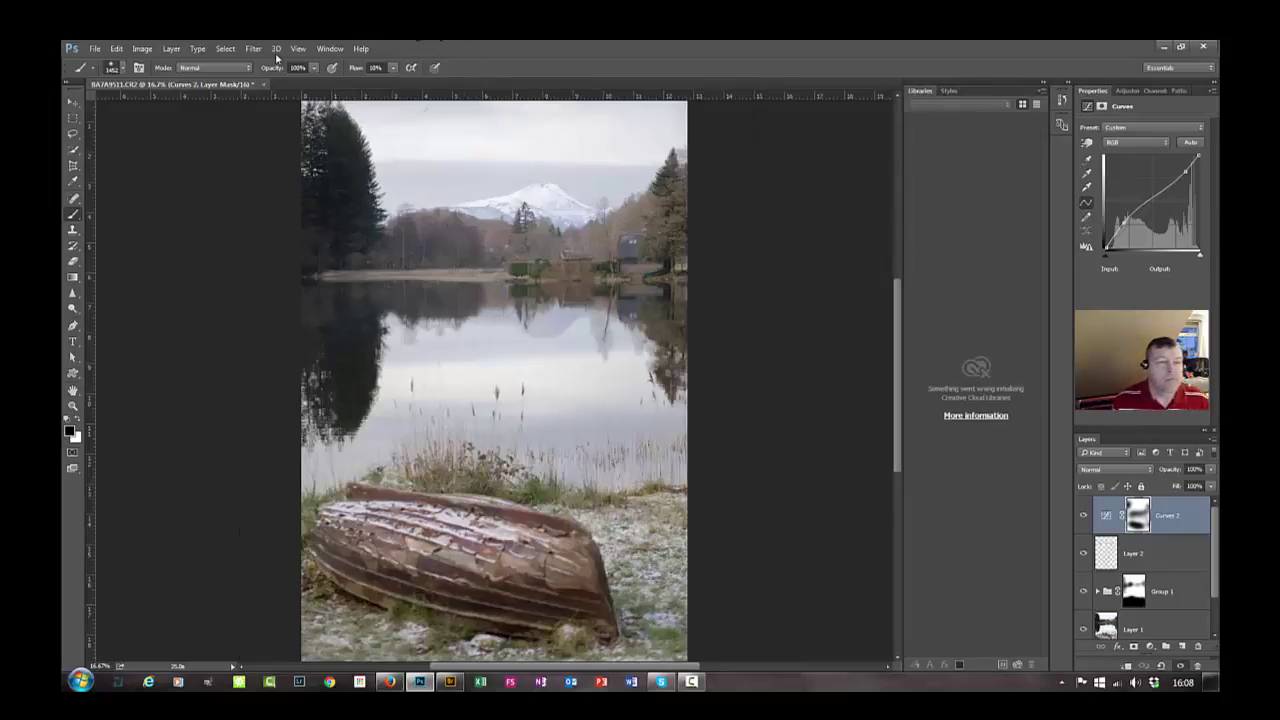
# - Open the Window menu and reveal the Workspace submenu with New Workspace
pyautogui.click(330, 48)
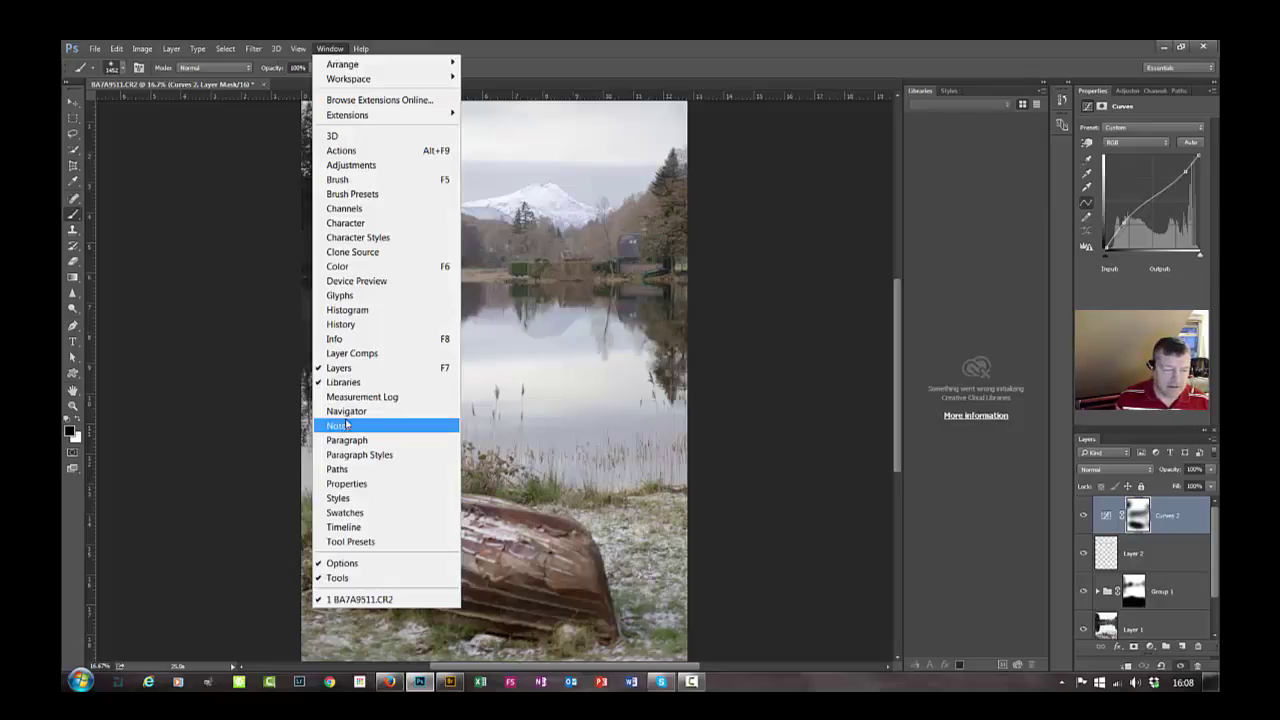
pyautogui.click(350, 382)
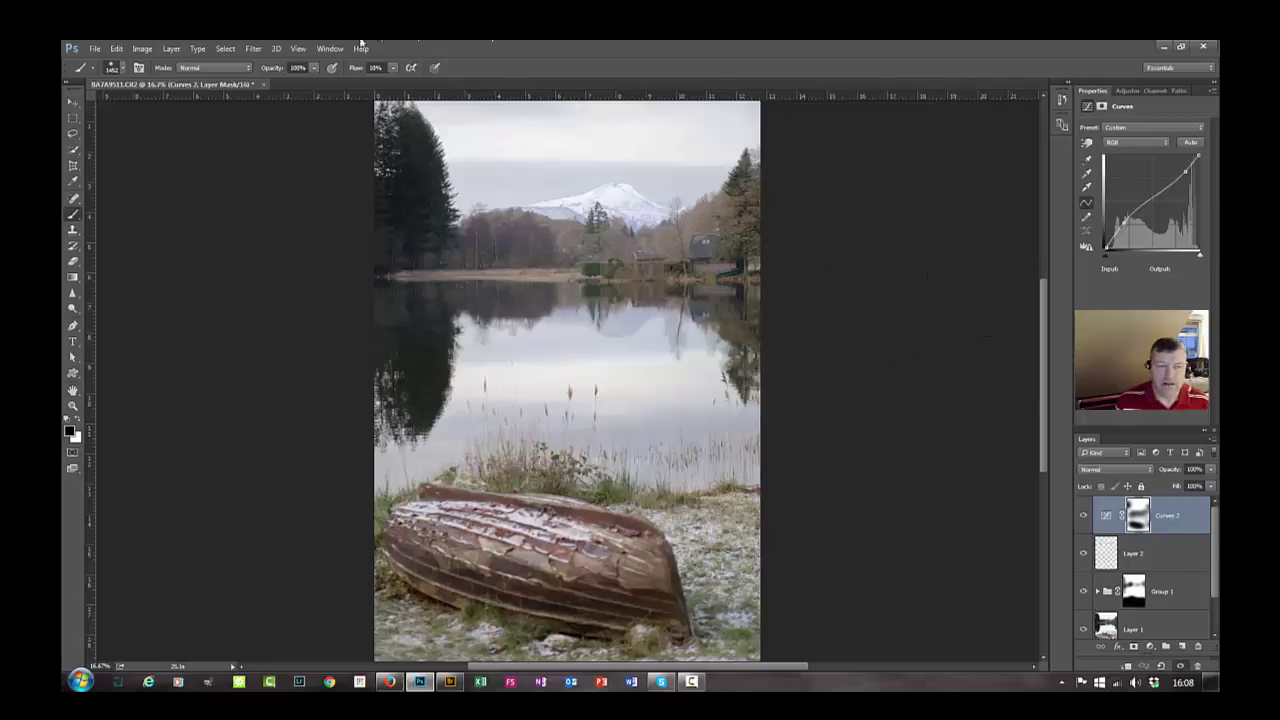
pyautogui.click(329, 49)
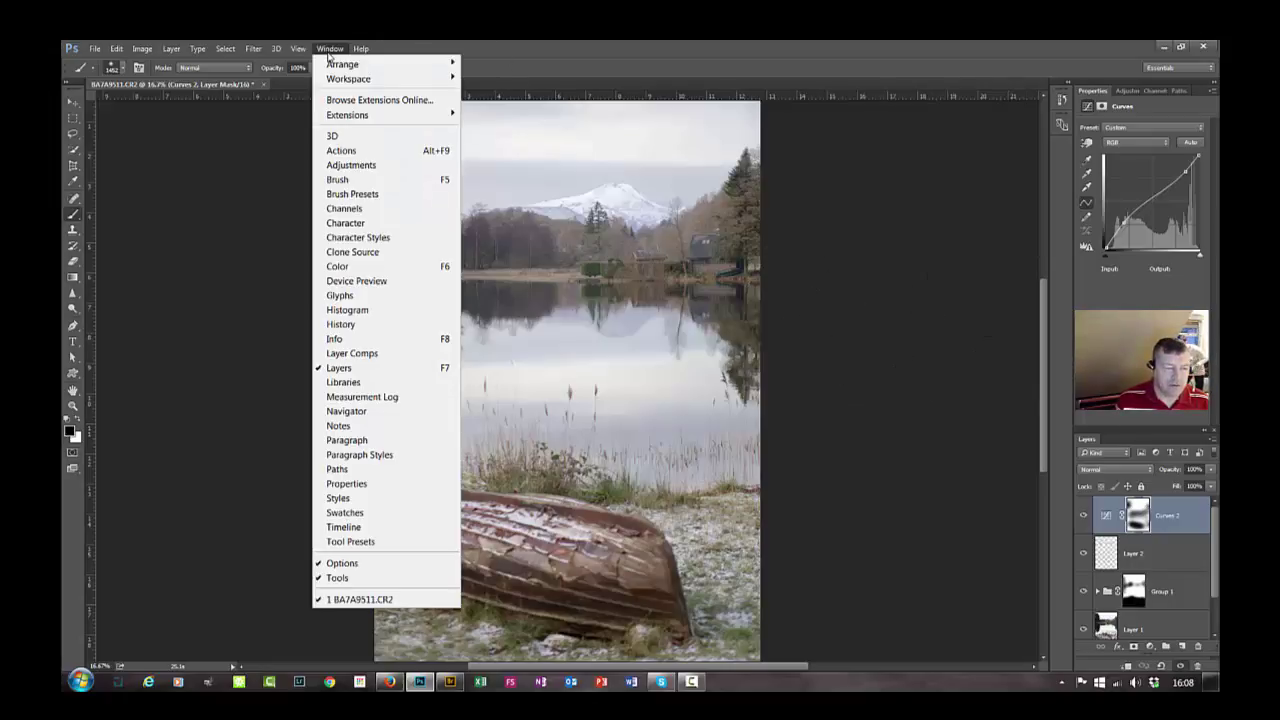
pyautogui.click(329, 50)
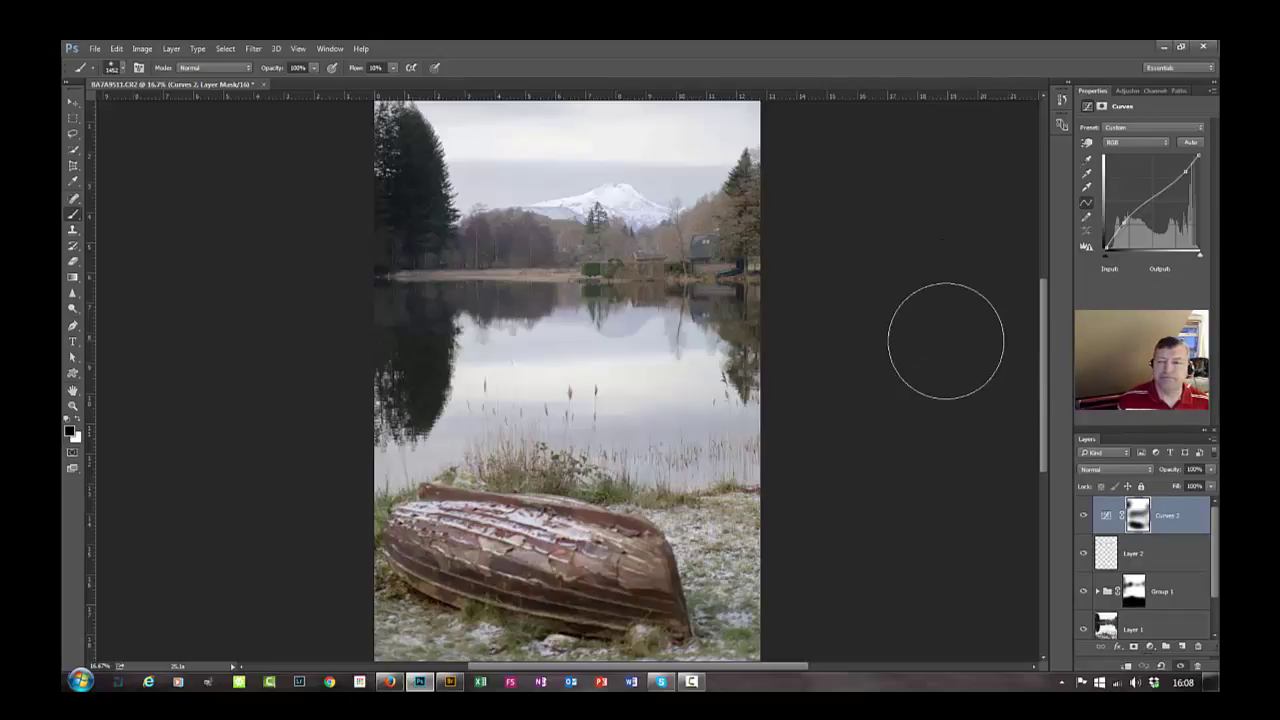
pyautogui.click(331, 53)
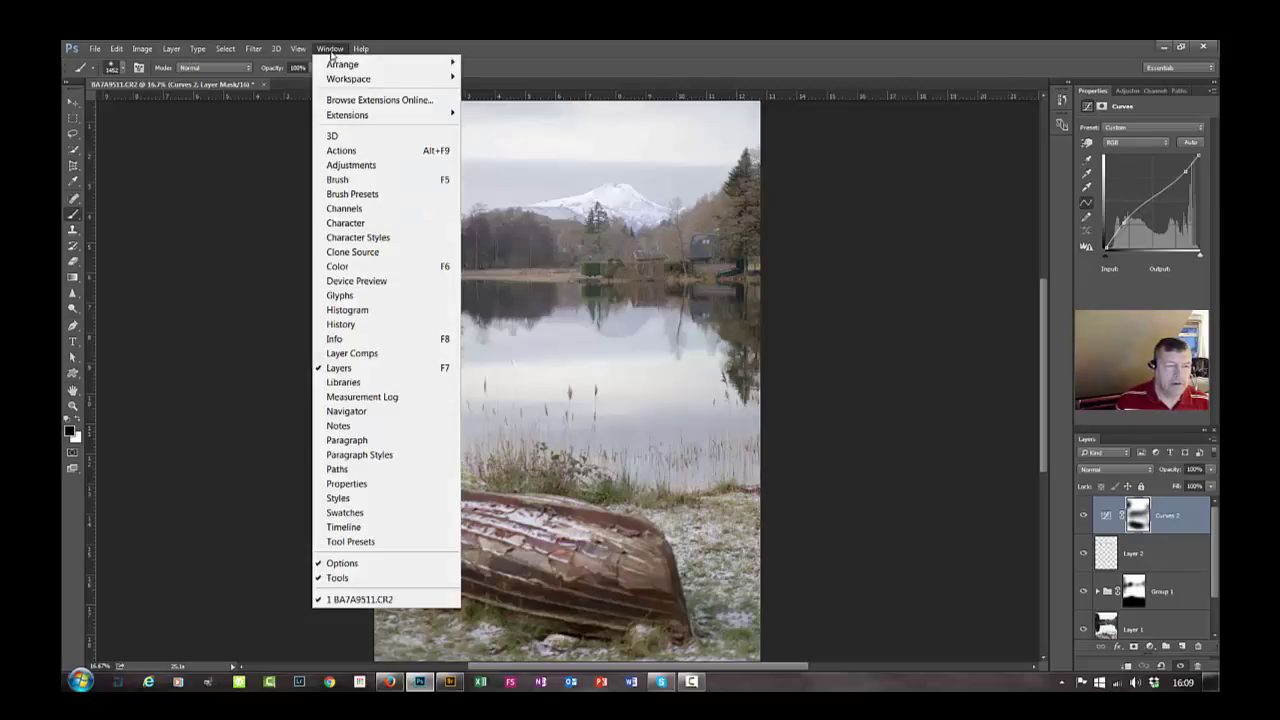
pyautogui.moveTo(383, 80)
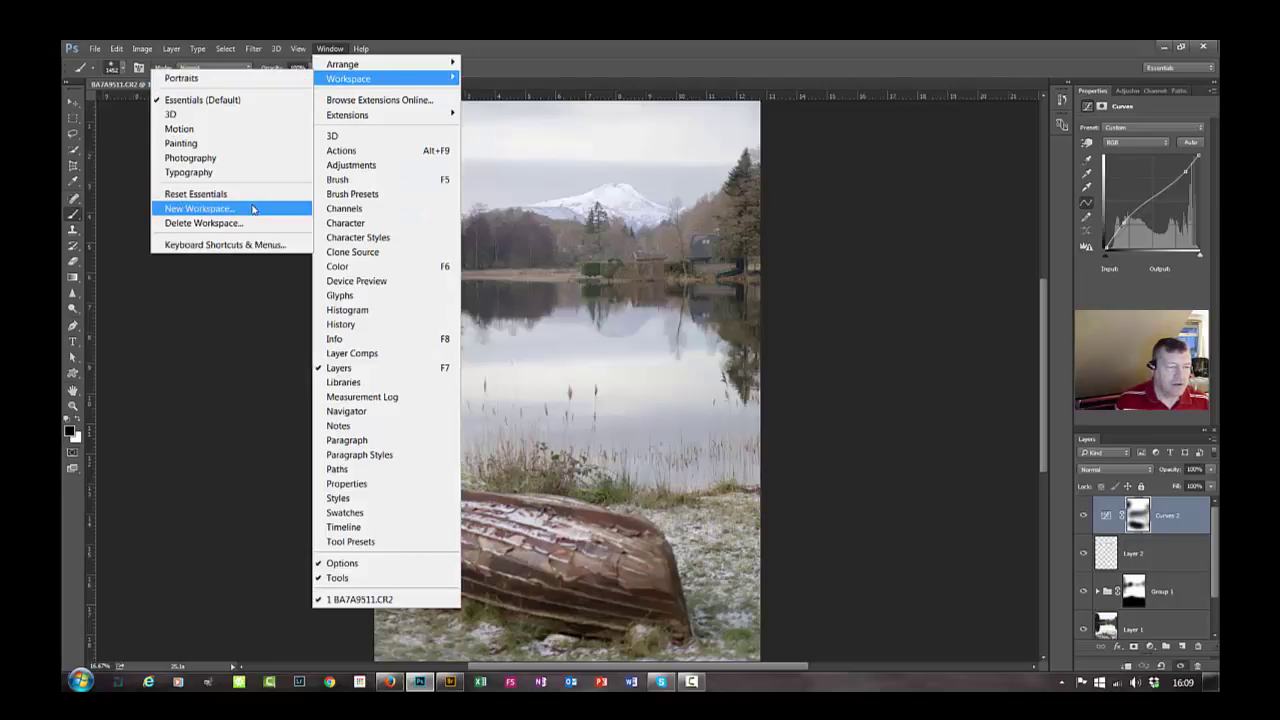
# - Save the current panel layout as a new workspace named 'test space'
pyautogui.click(253, 209)
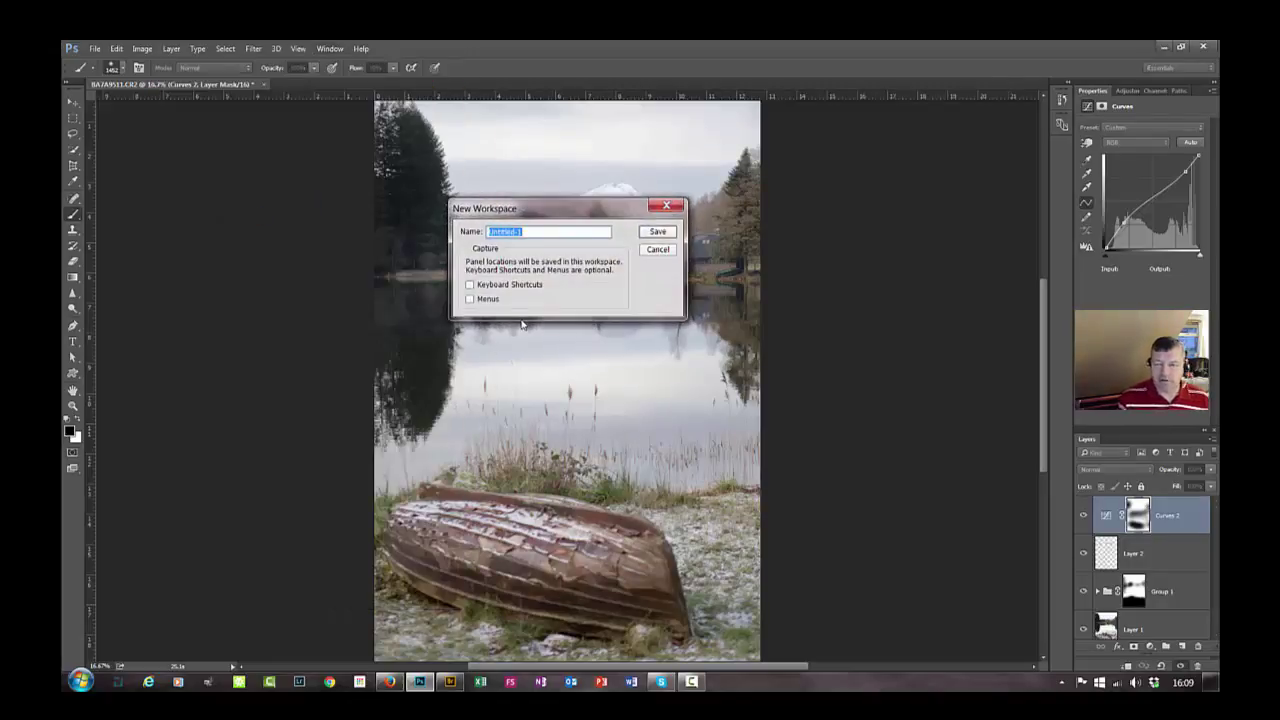
pyautogui.write('test space')
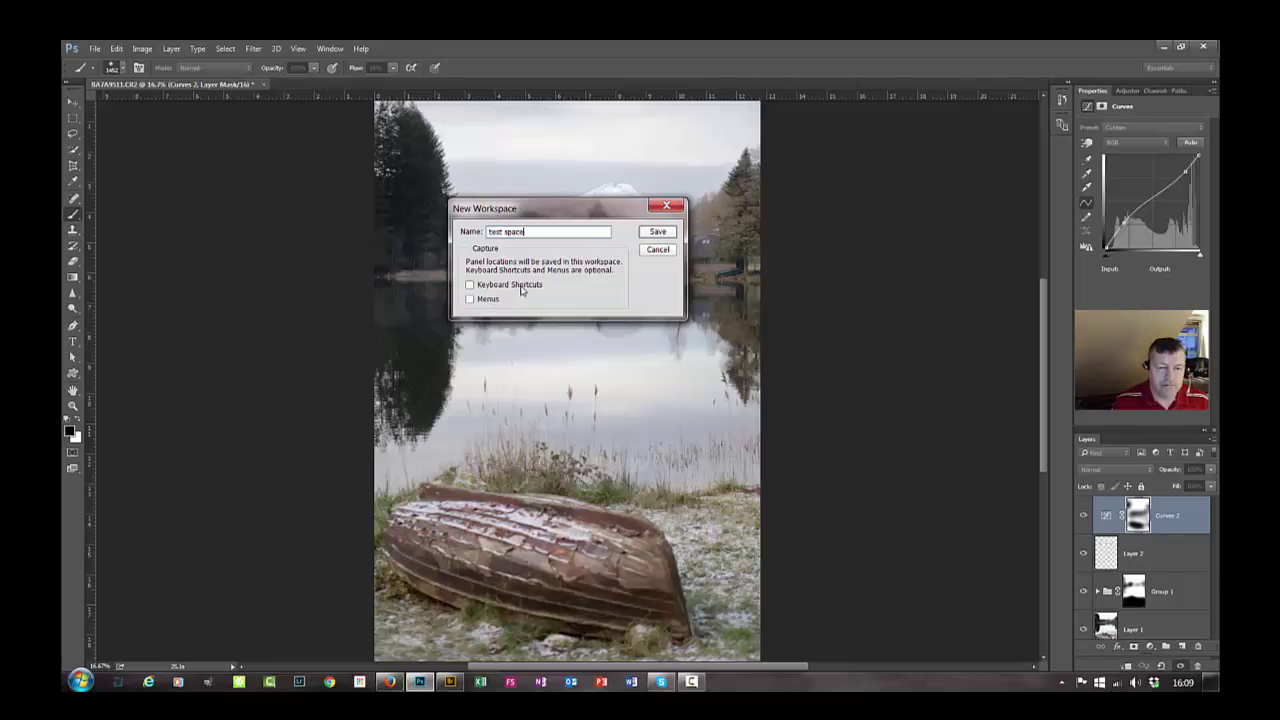
pyautogui.click(648, 231)
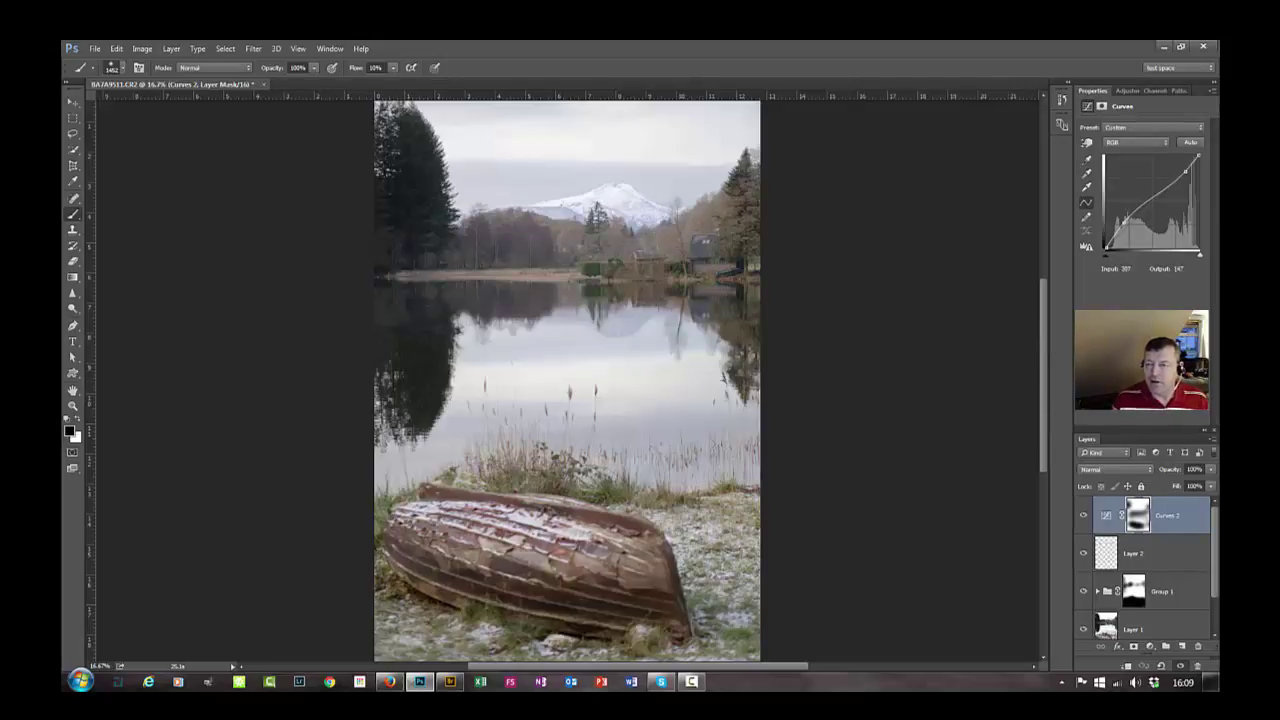
pyautogui.click(1210, 70)
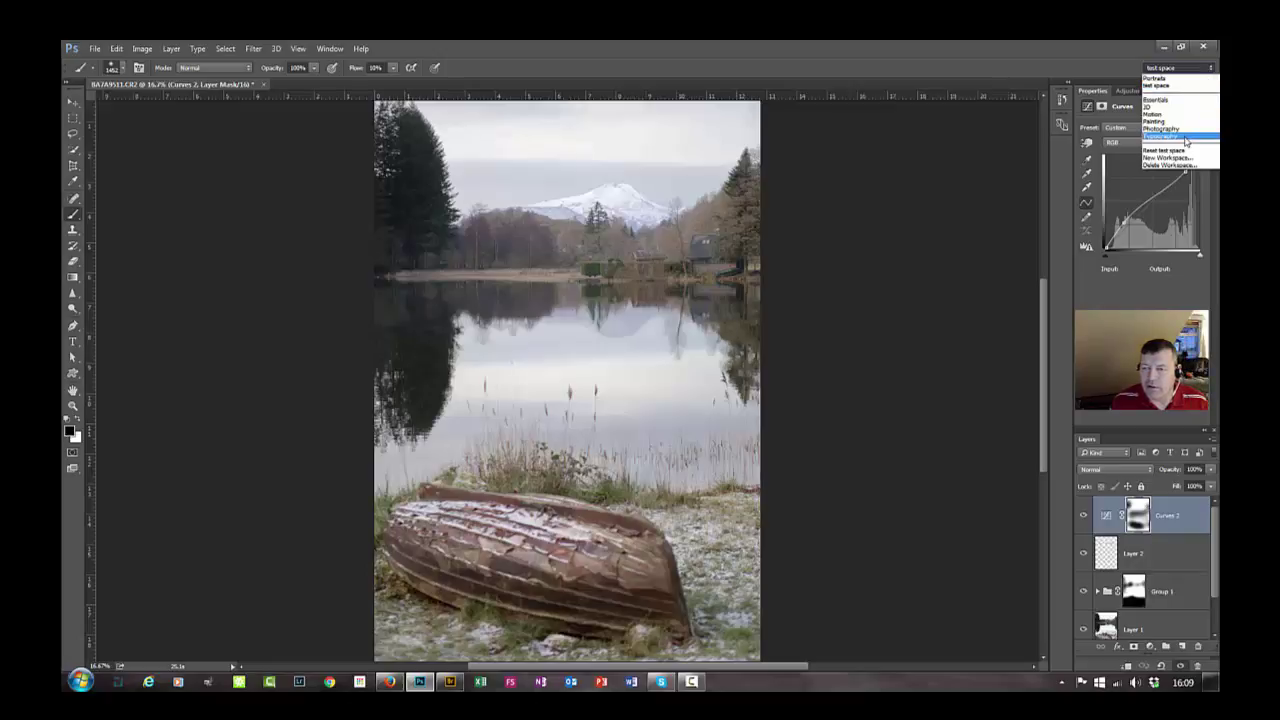
pyautogui.click(1160, 129)
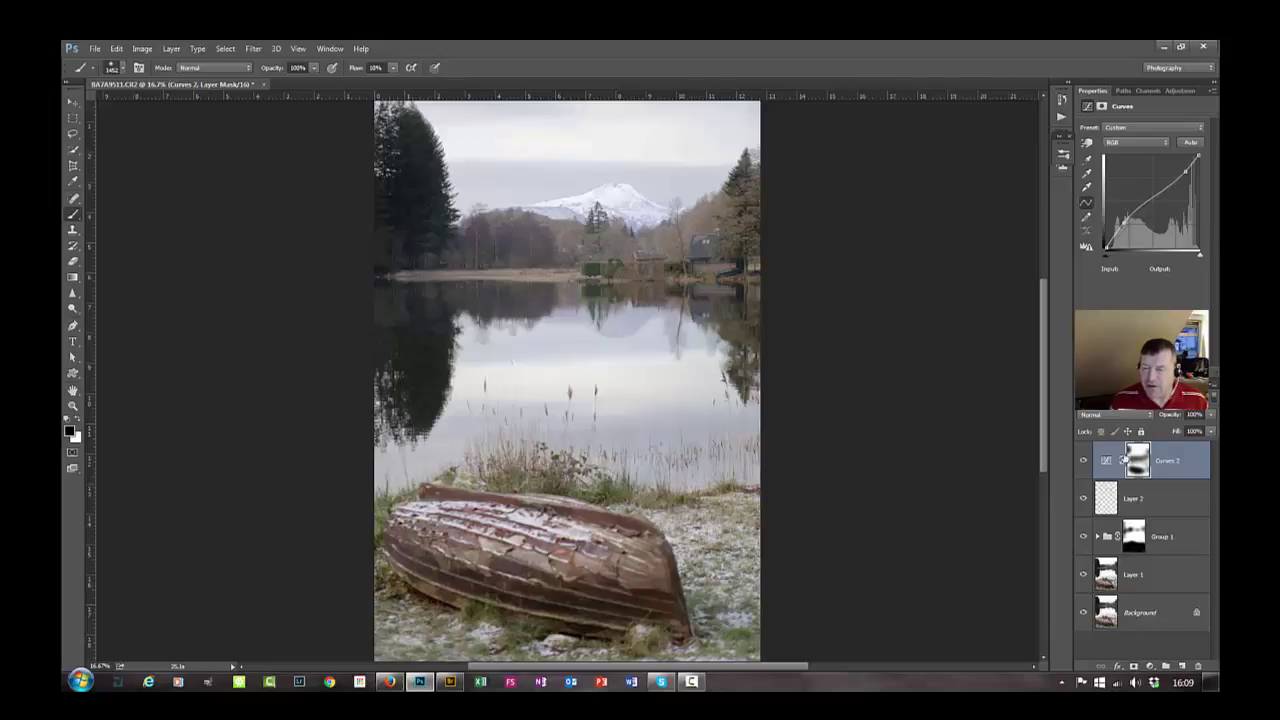
pyautogui.click(1167, 70)
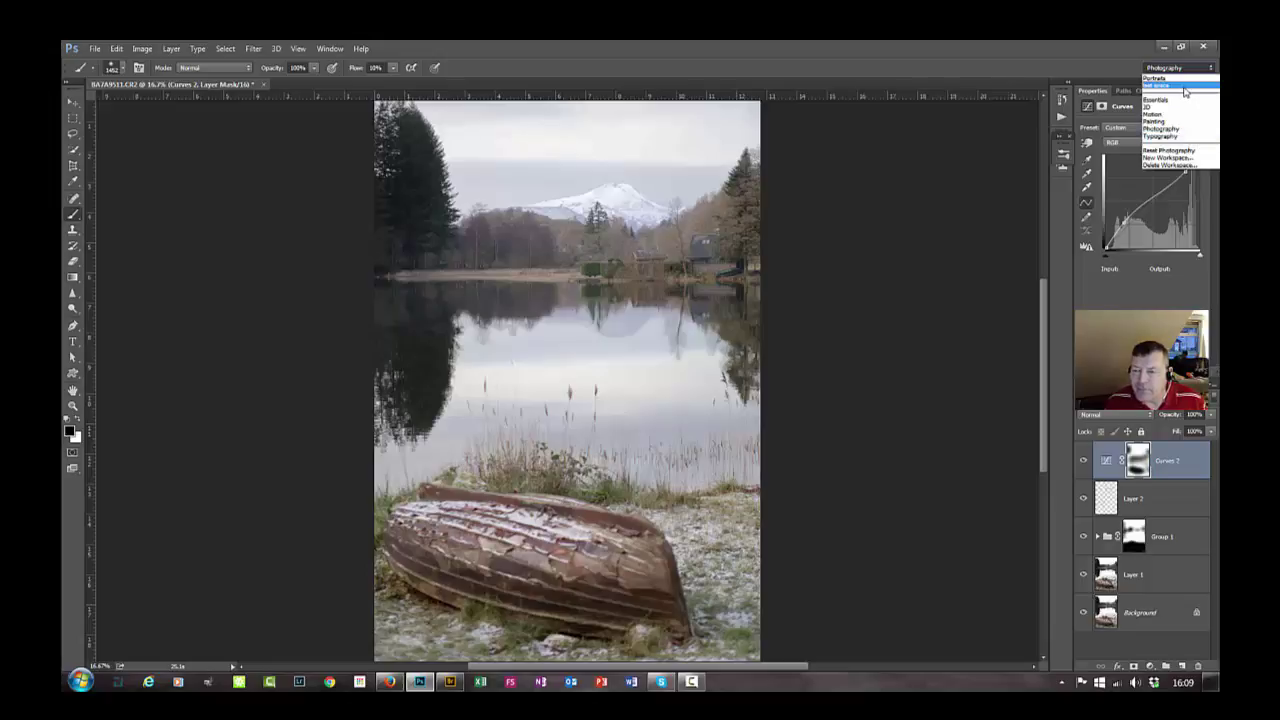
pyautogui.click(1184, 86)
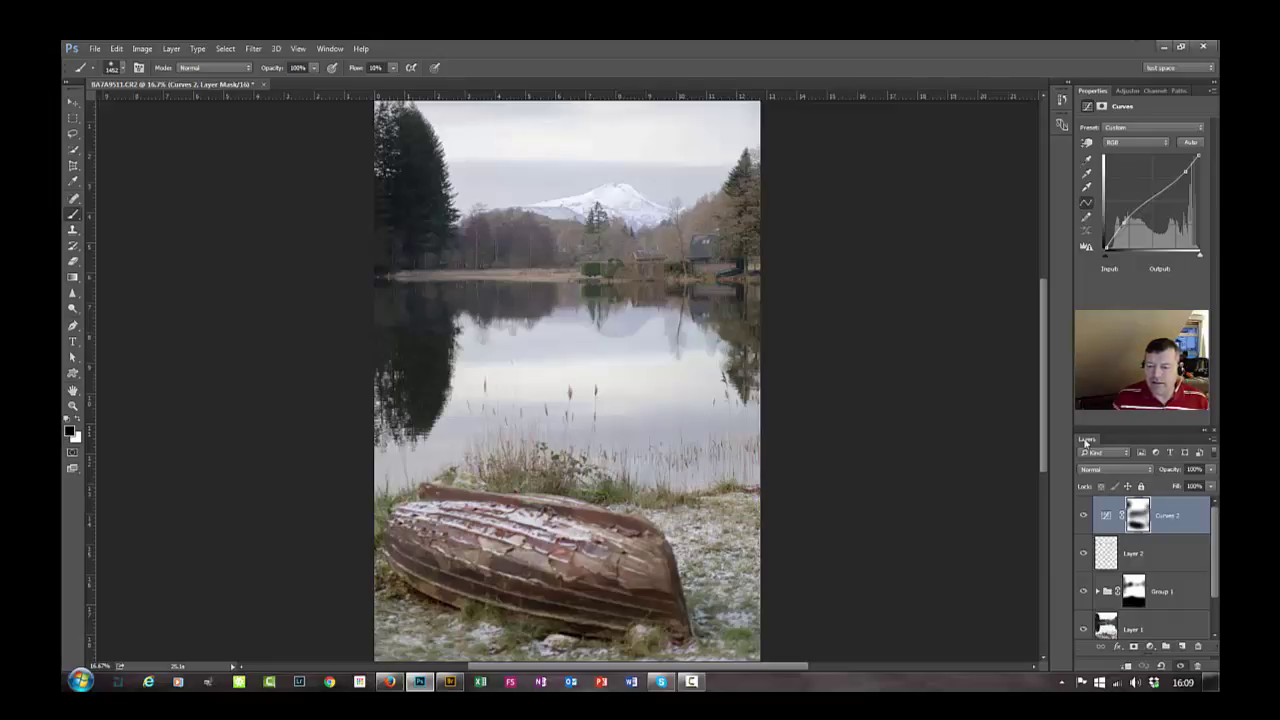
# - Float the Layers panel, switch to Photography and back, then re-dock and lengthen it to Background
pyautogui.moveTo(1073, 437); pyautogui.dragTo(868, 144)
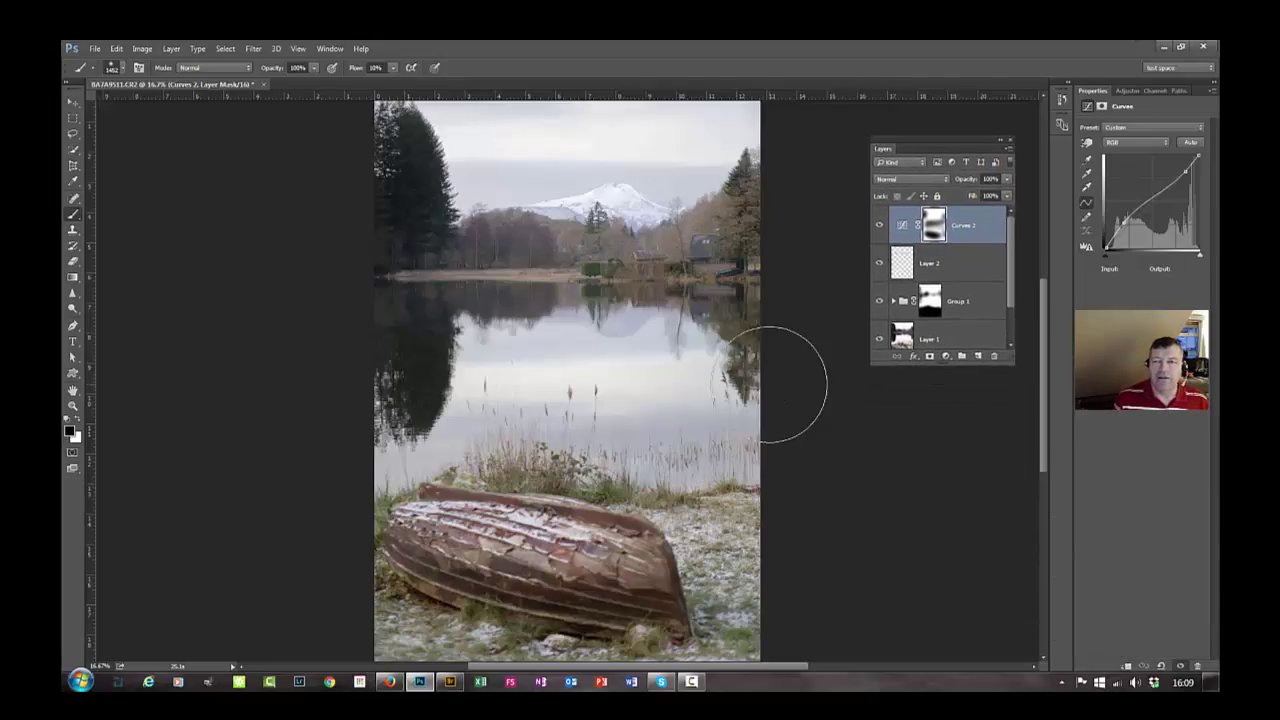
pyautogui.click(1181, 68)
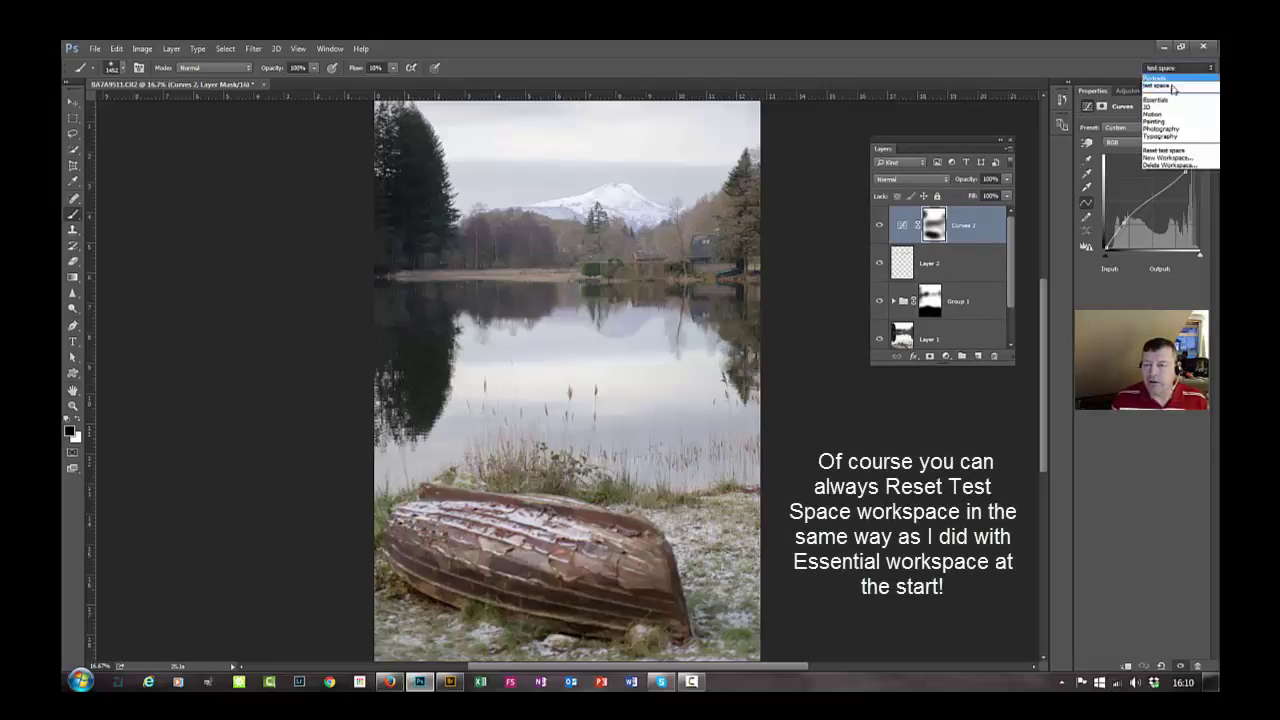
pyautogui.click(1175, 129)
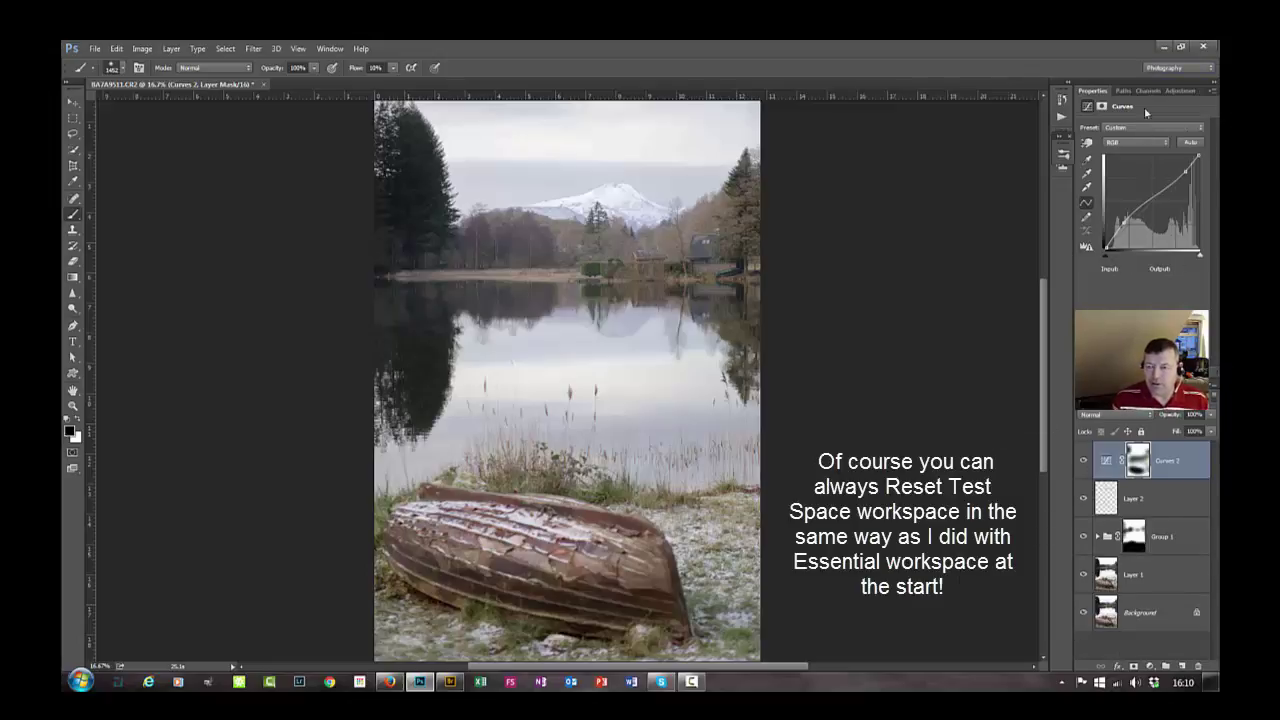
pyautogui.click(1161, 68)
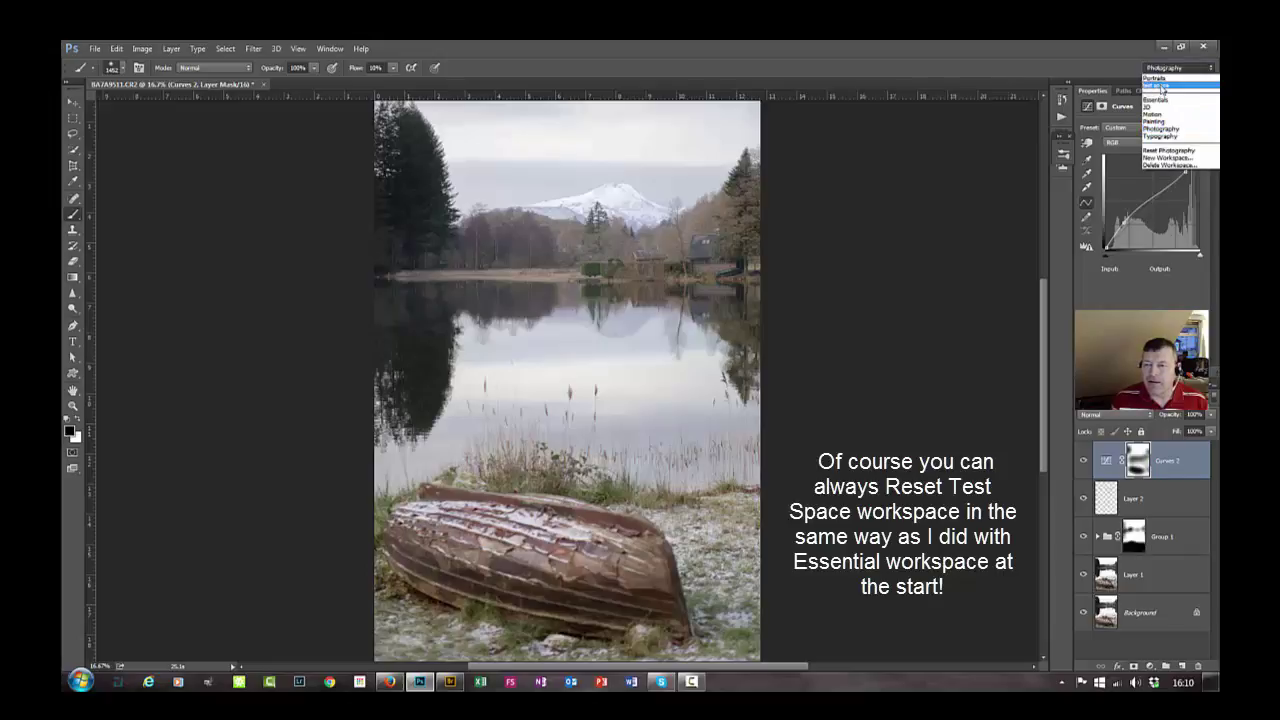
pyautogui.click(1156, 85)
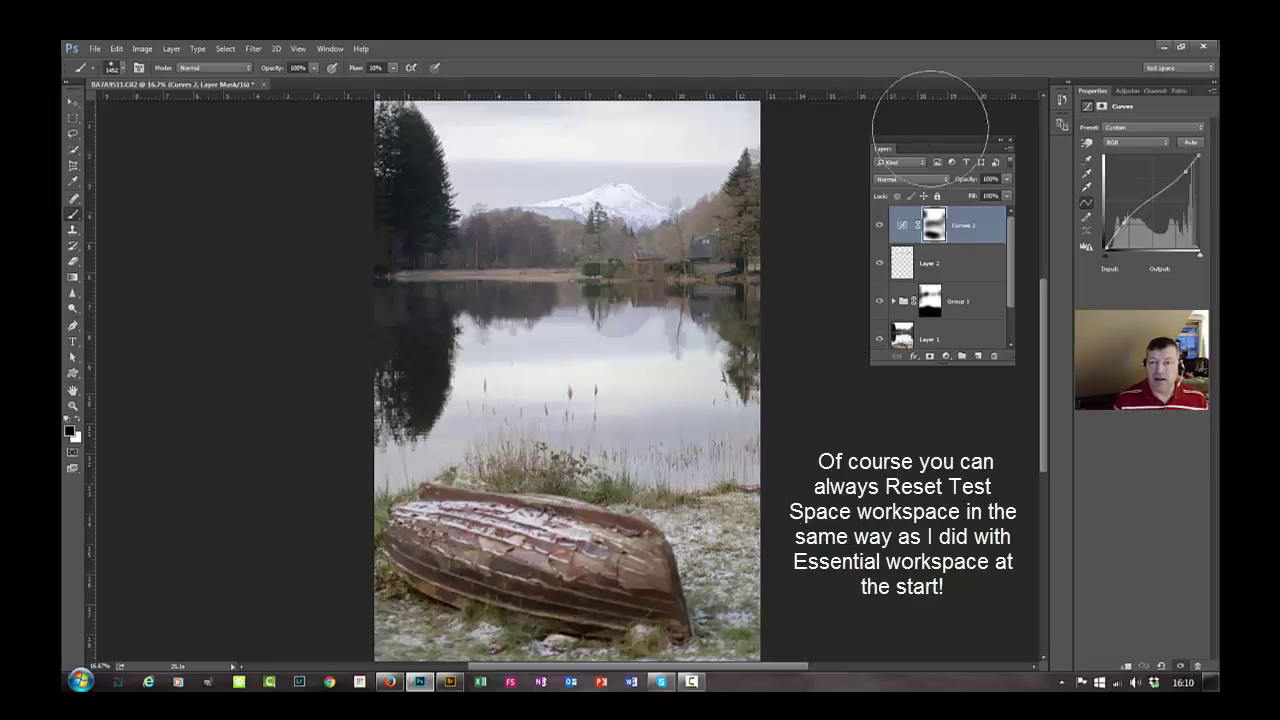
pyautogui.moveTo(958, 139); pyautogui.dragTo(1155, 371)
pyautogui.moveTo(1147, 598); pyautogui.dragTo(1147, 659)
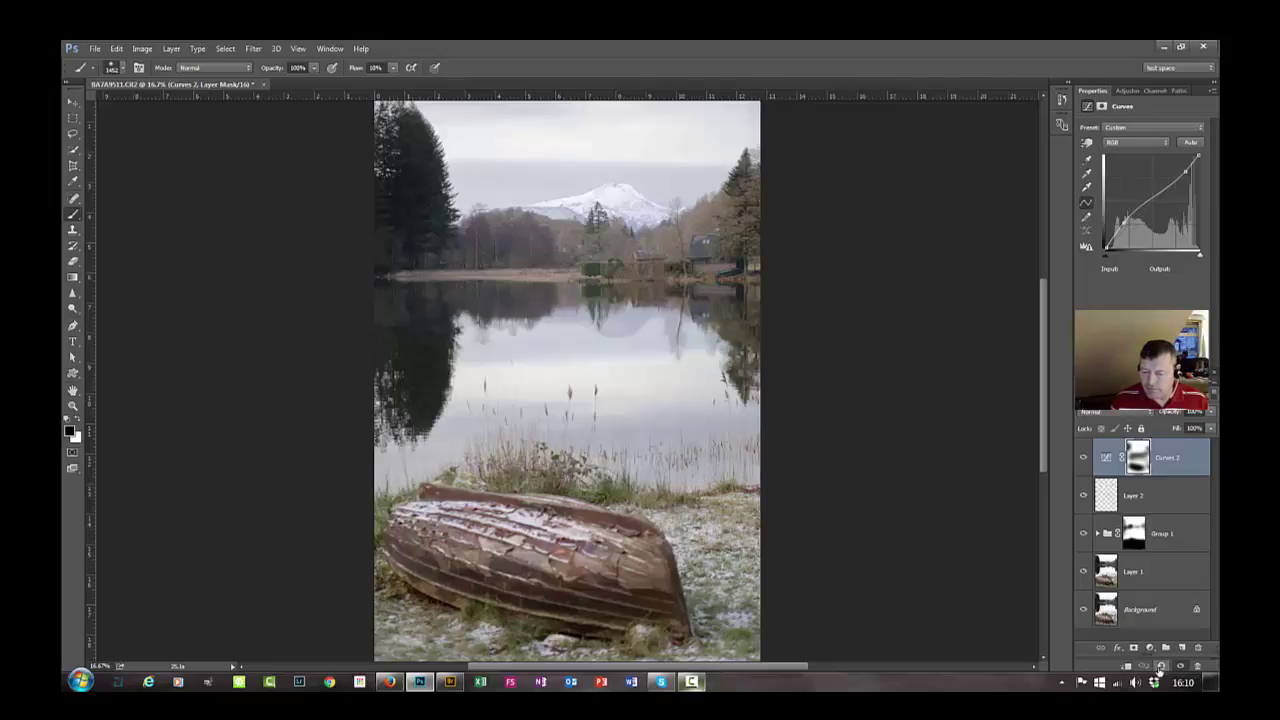
# - Add a Photo Filter adjustment layer above Curves 2 from the Adjustments panel
pyautogui.click(1134, 92)
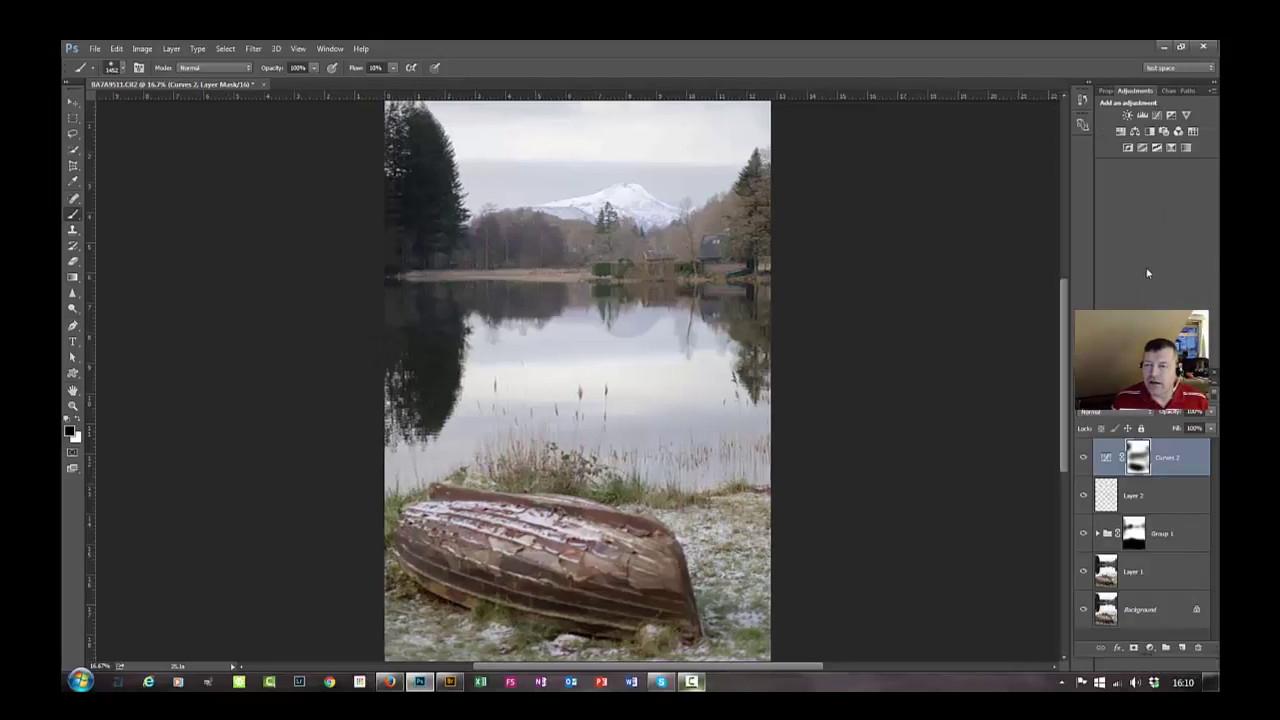
pyautogui.click(1163, 133)
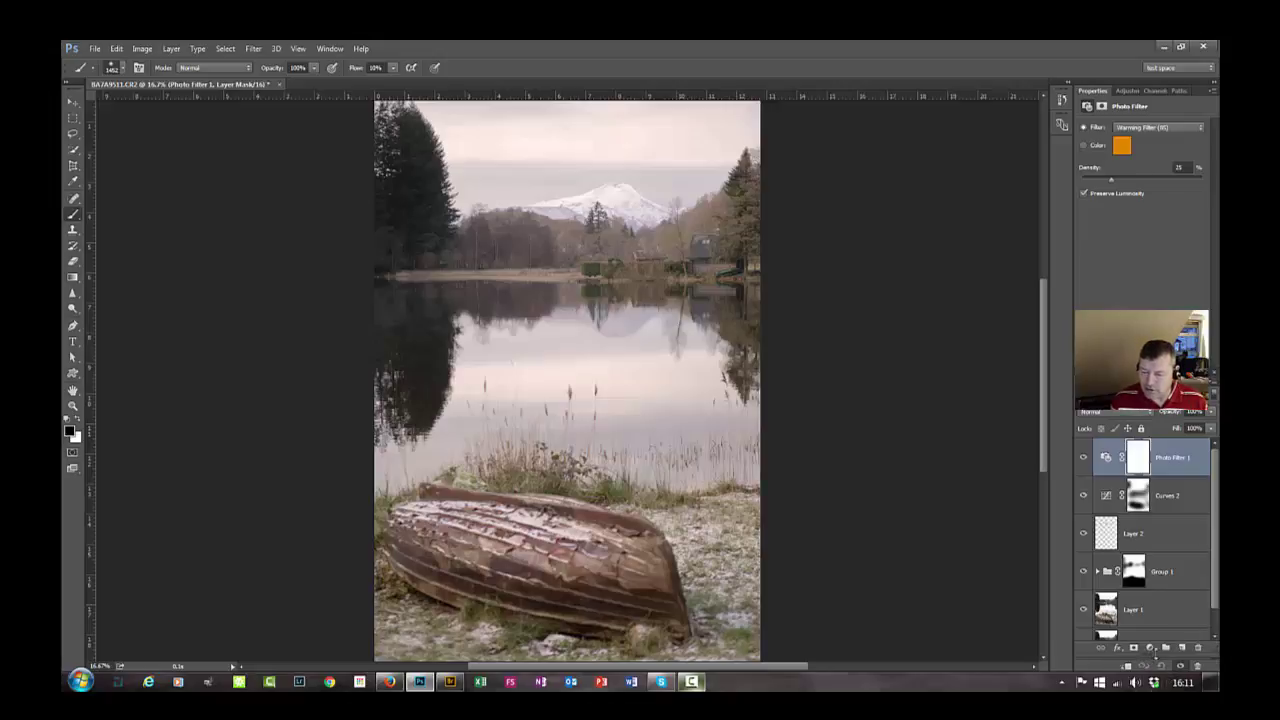
pyautogui.click(1150, 648)
pyautogui.click(1182, 279)
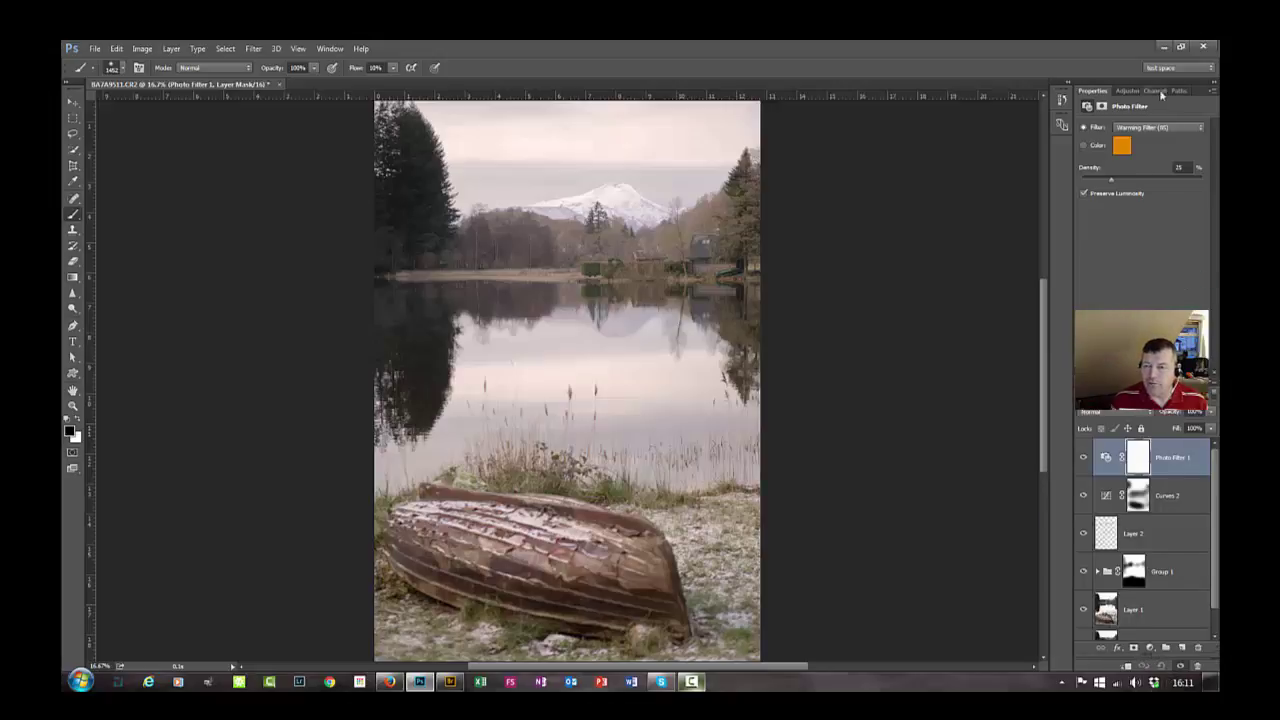
pyautogui.click(1127, 91)
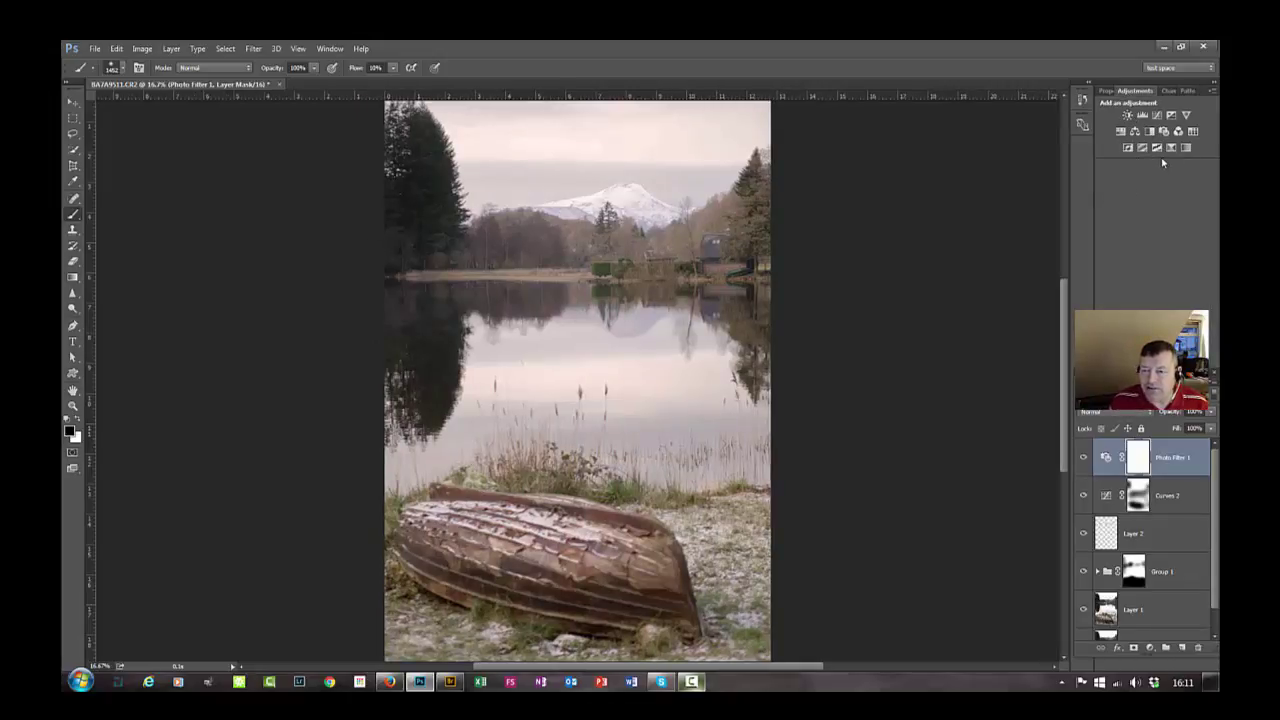
# - Review the Photo Filter settings: Warming Filter (85) at 25% density, keeping the orange colour
pyautogui.click(1105, 91)
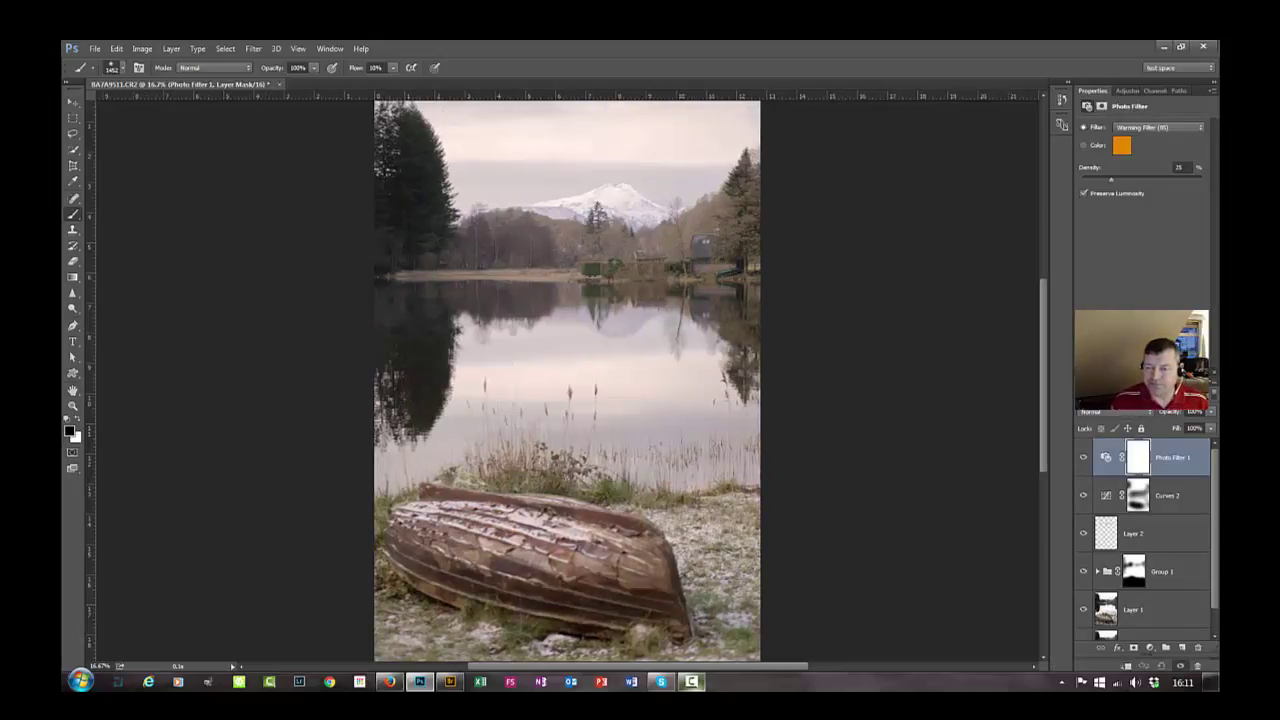
pyautogui.click(1121, 146)
pyautogui.click(1146, 291)
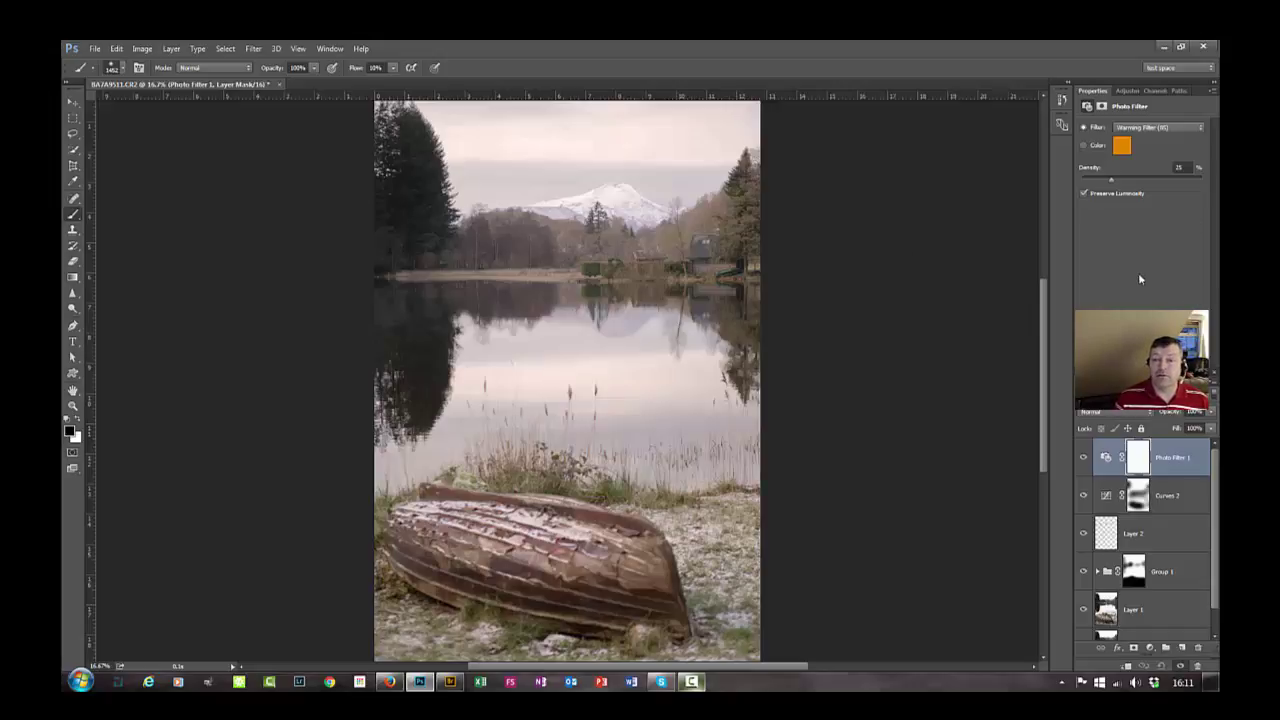
pyautogui.click(1202, 68)
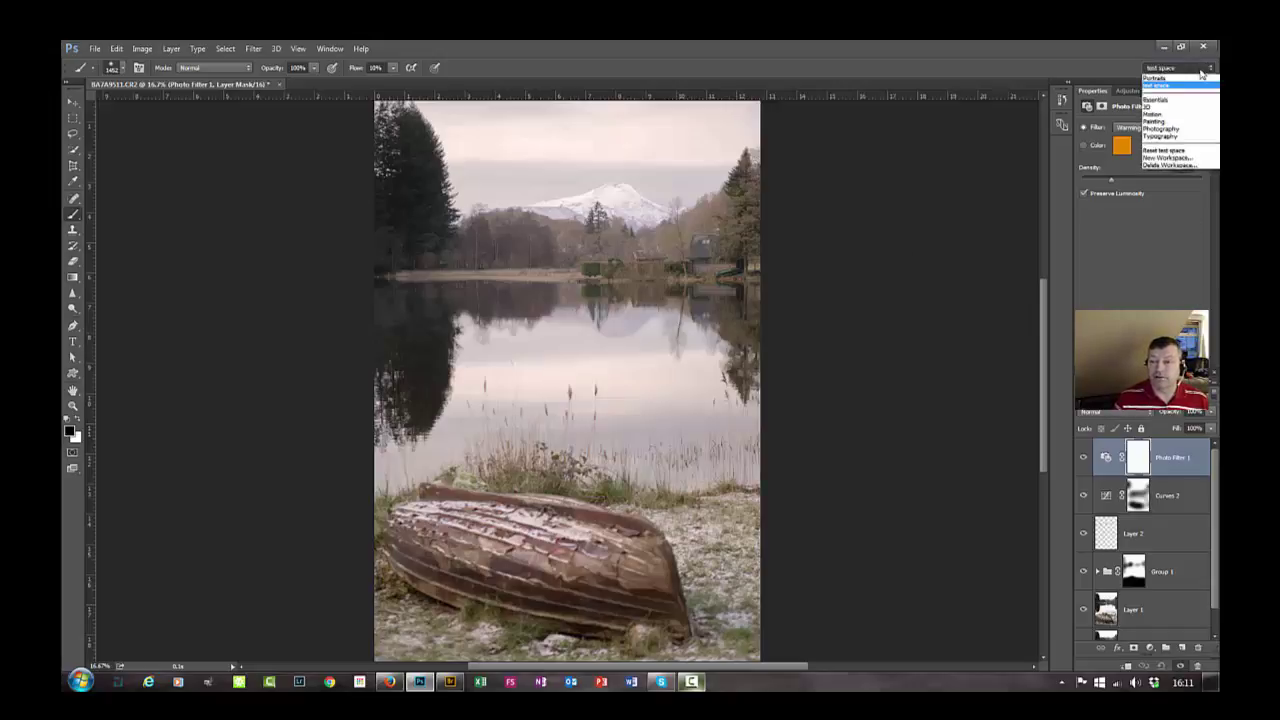
# - Switch to the Photography workspace and delete the Photo Filter 1 layer
pyautogui.click(1187, 137)
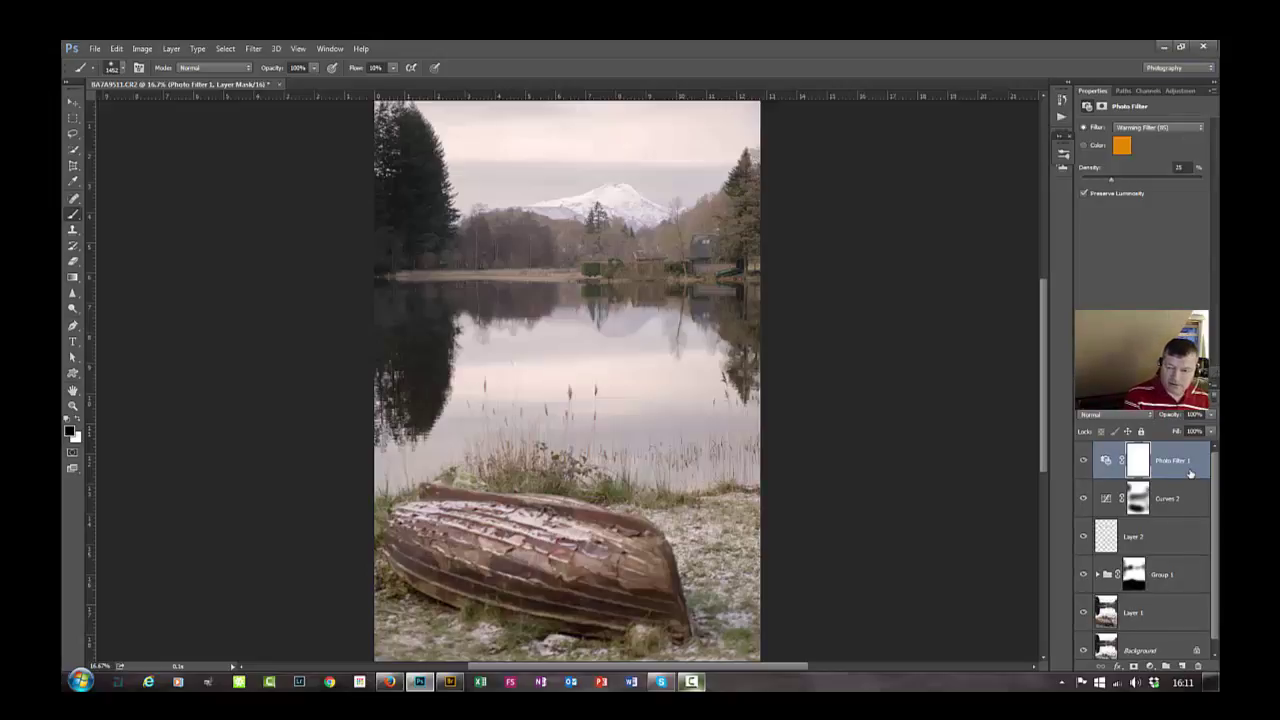
pyautogui.press('Delete')
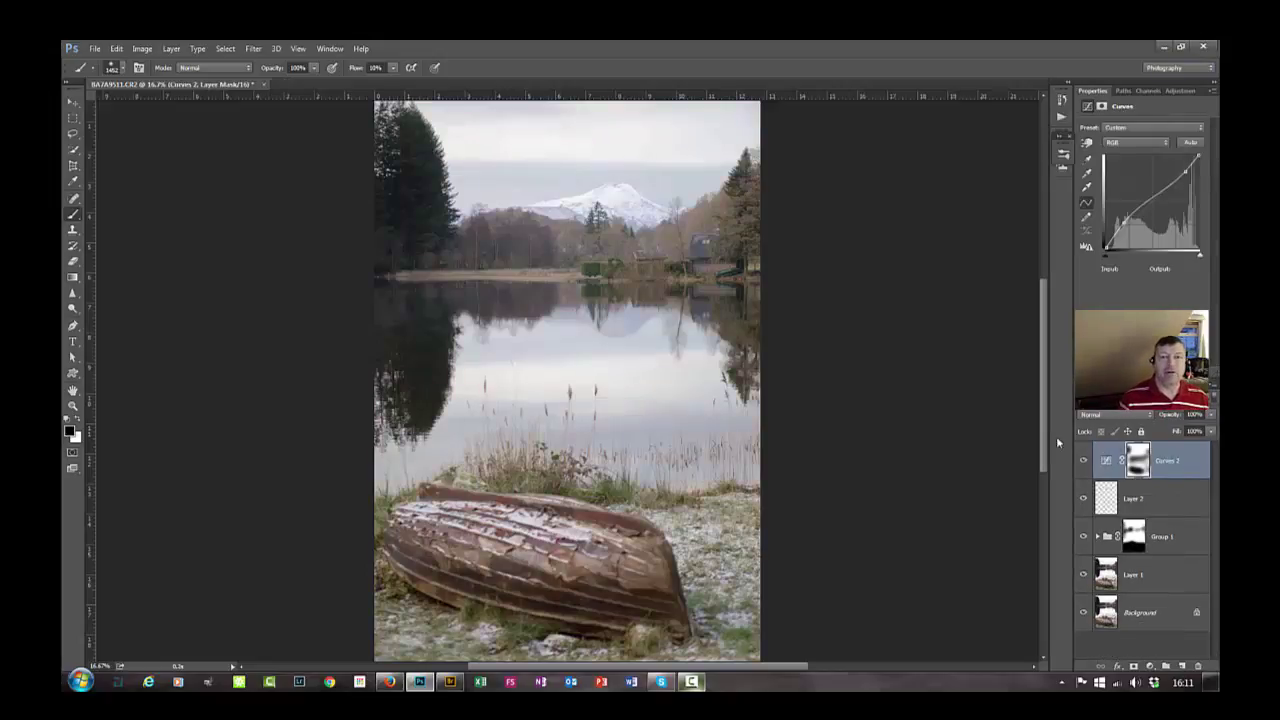